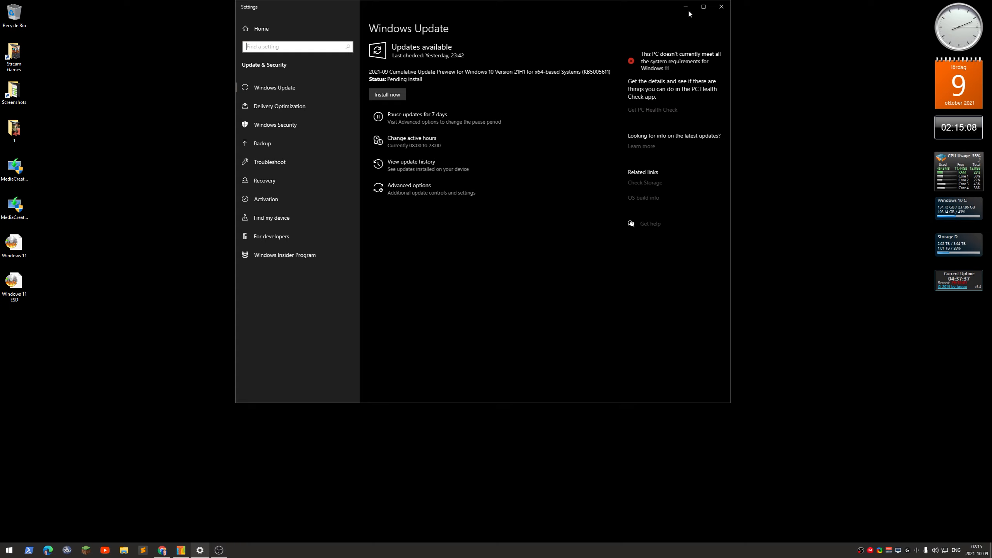
Close the Windows Update settings and switch to Chrome to review the Windows 10 installation media download section
click(722, 7)
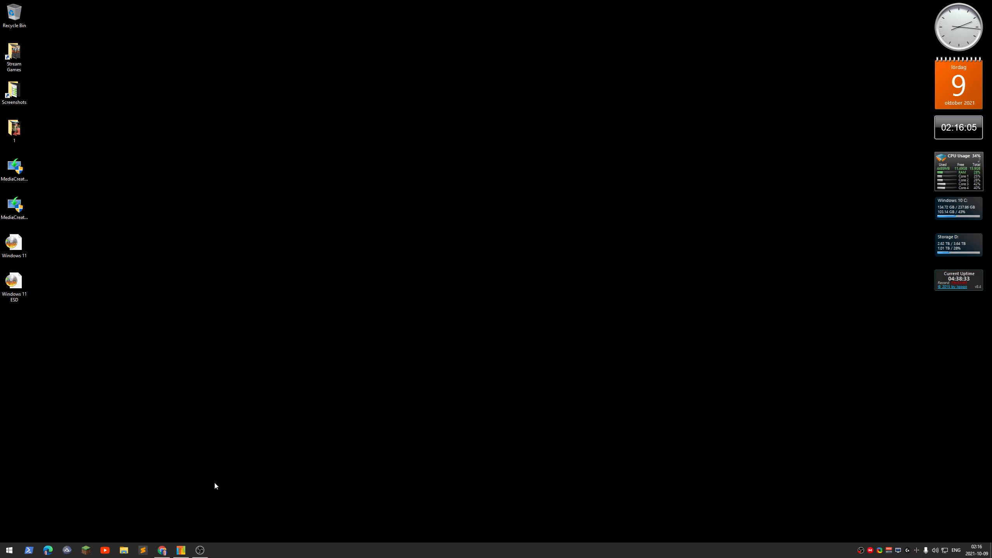
click(162, 550)
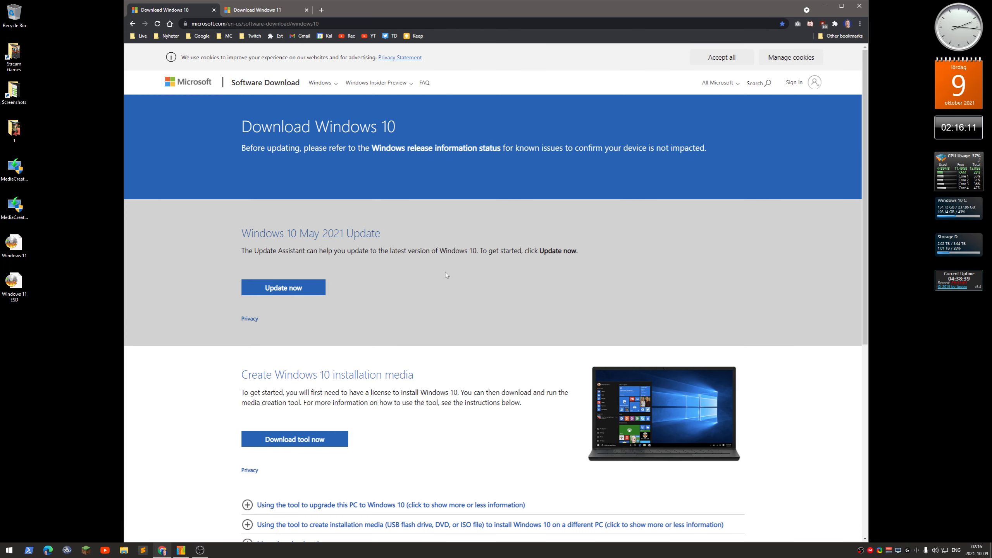
scroll(382, 307, down, 3)
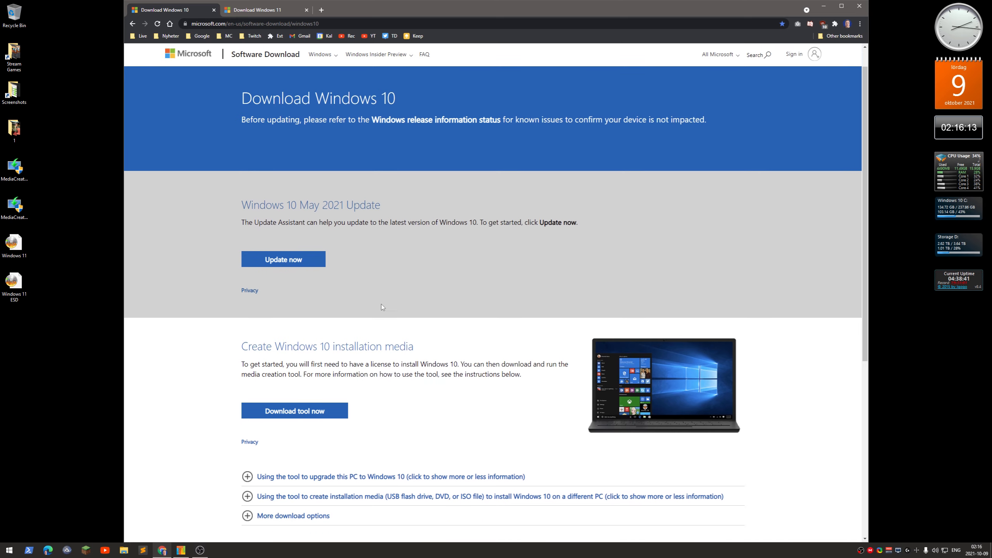
scroll(381, 309, down, 1)
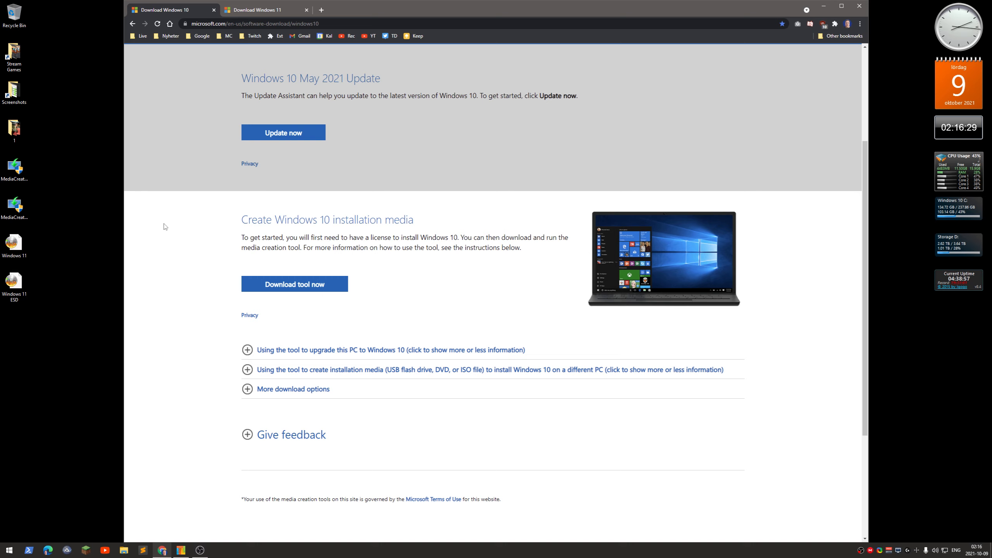
click(16, 172)
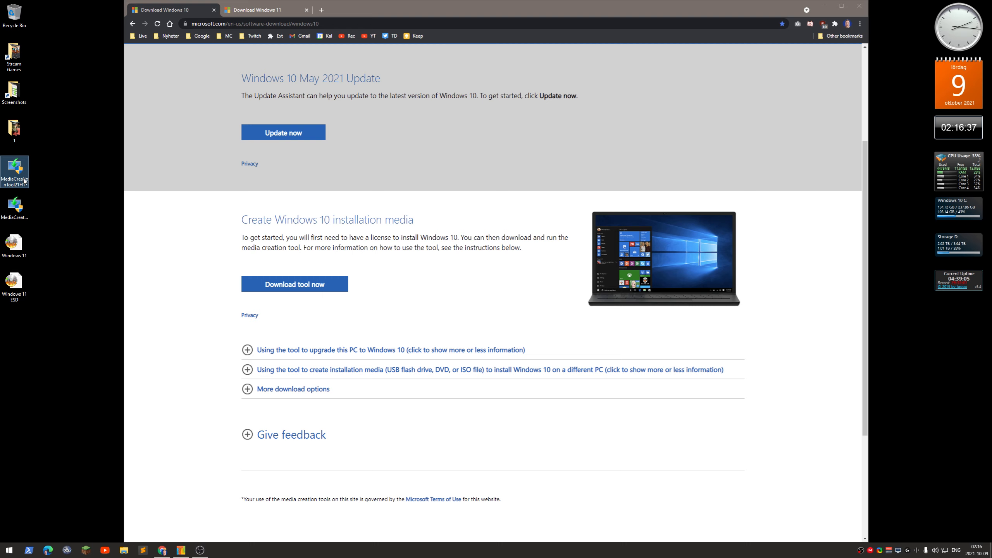
click(203, 148)
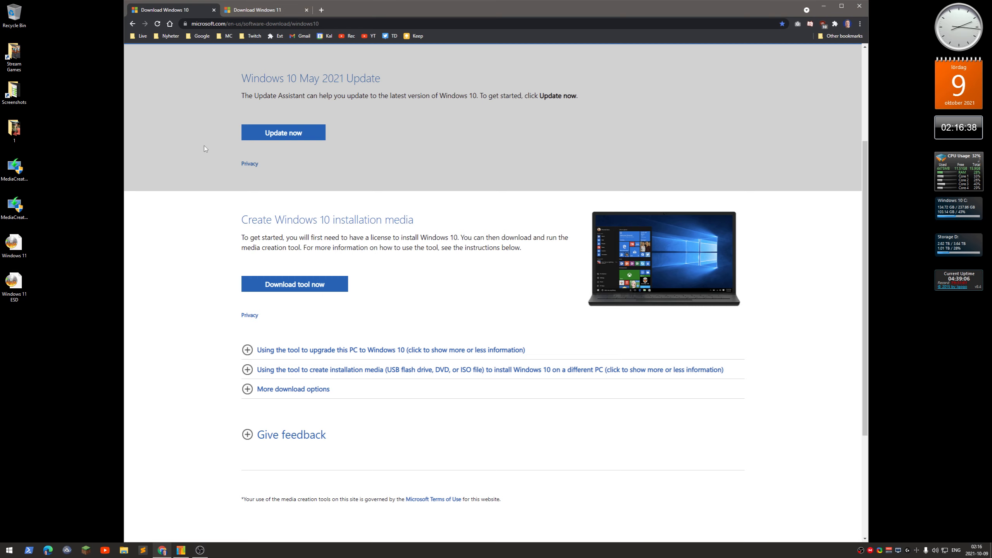
Review the installation media and disk image options on the Download Windows 11 page, and minimize the browser
click(261, 12)
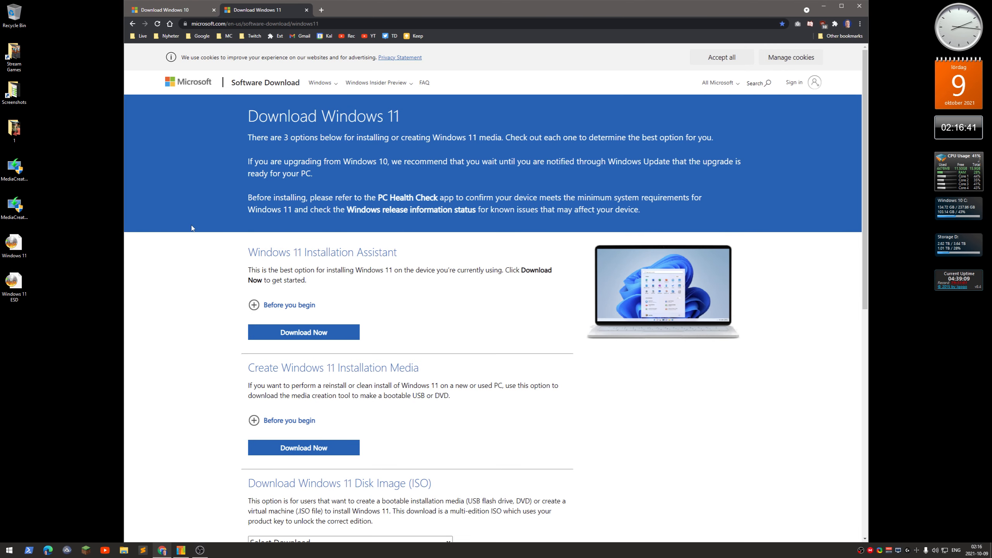
scroll(192, 229, down, 1)
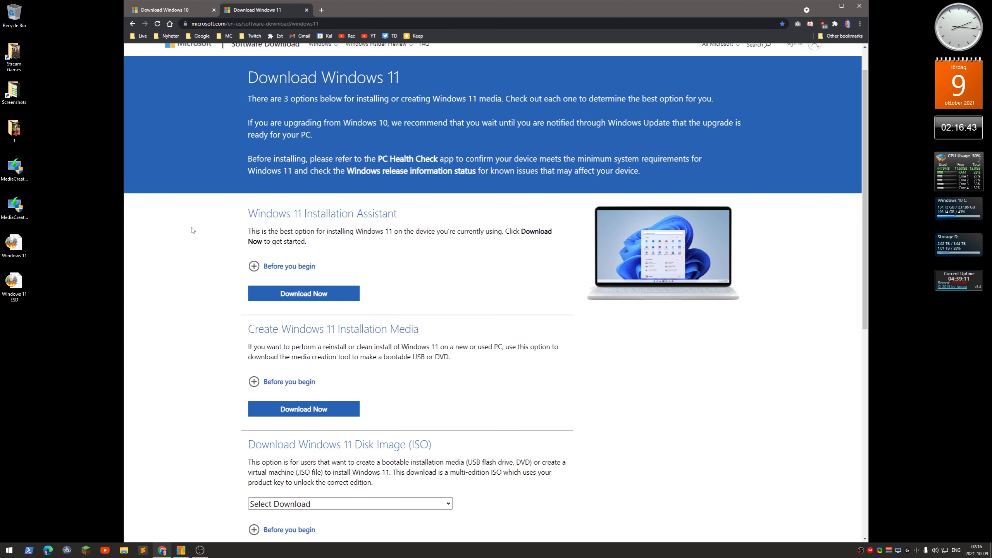
scroll(192, 229, down, 1)
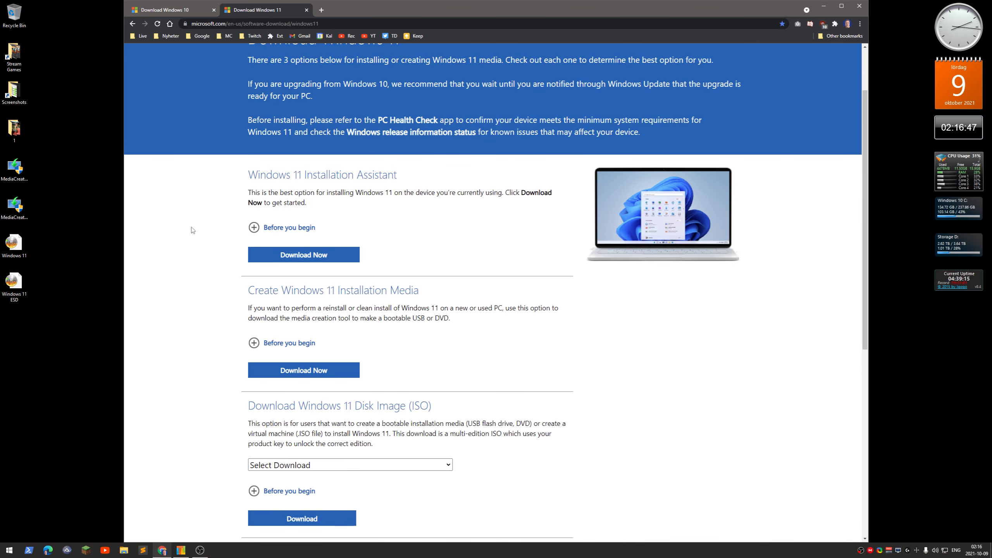
scroll(191, 230, down, 2)
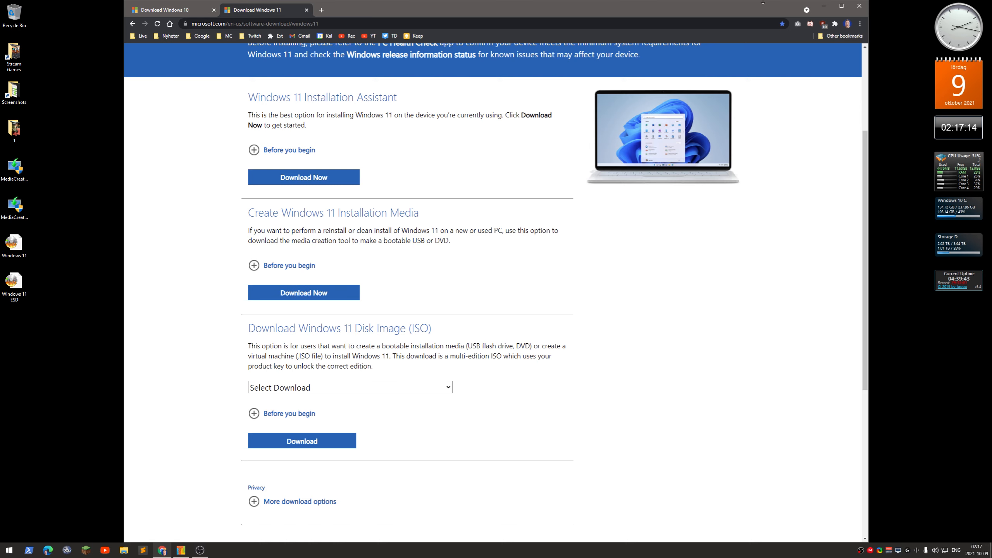
click(823, 6)
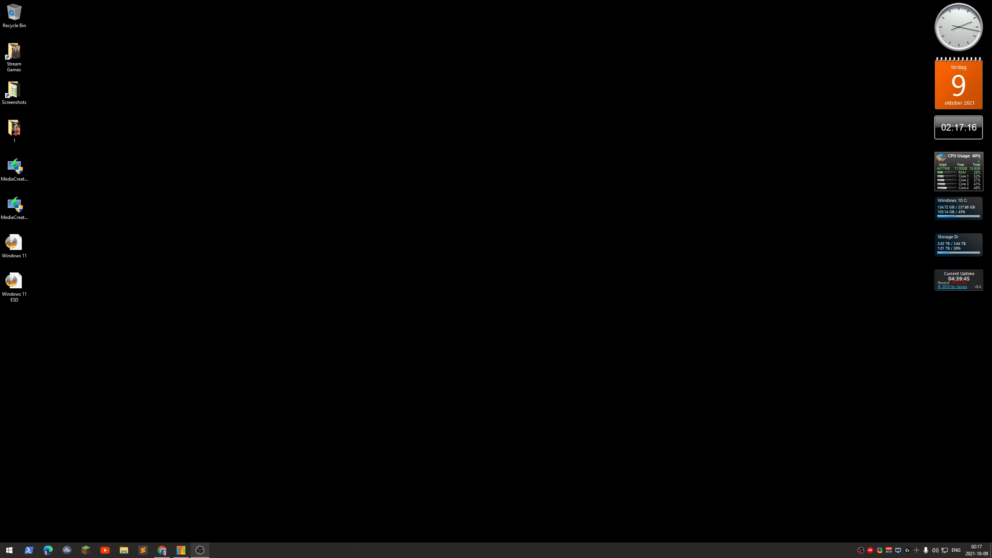
click(13, 207)
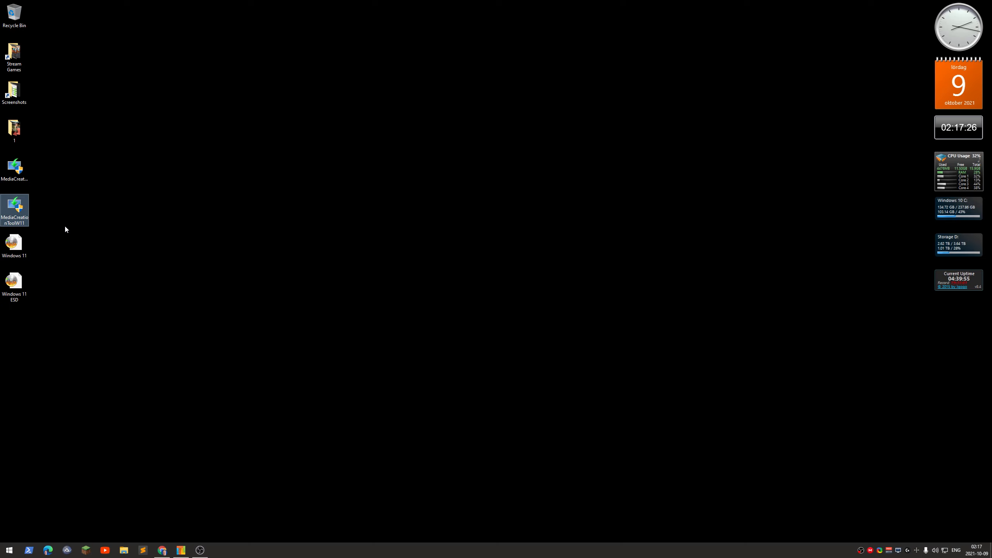
click(27, 171)
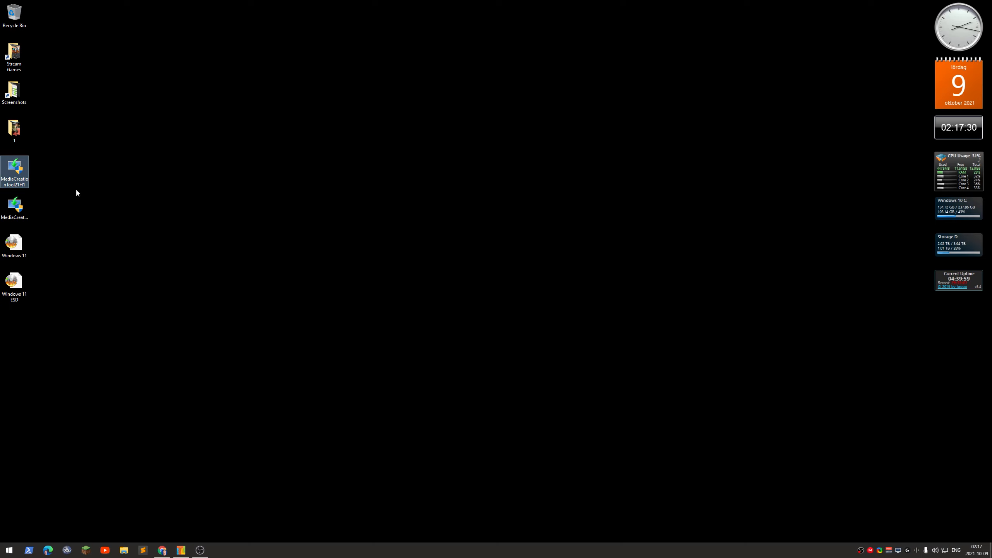
click(143, 276)
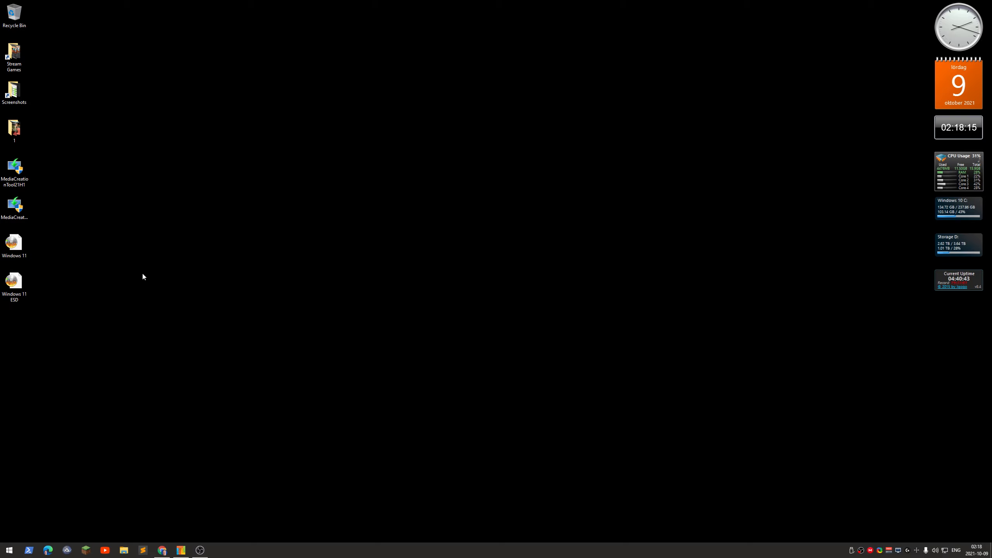
Inspect the contents of the ESD-USB (E:) and Storage (D:) drives in File Explorer, and close it
click(123, 550)
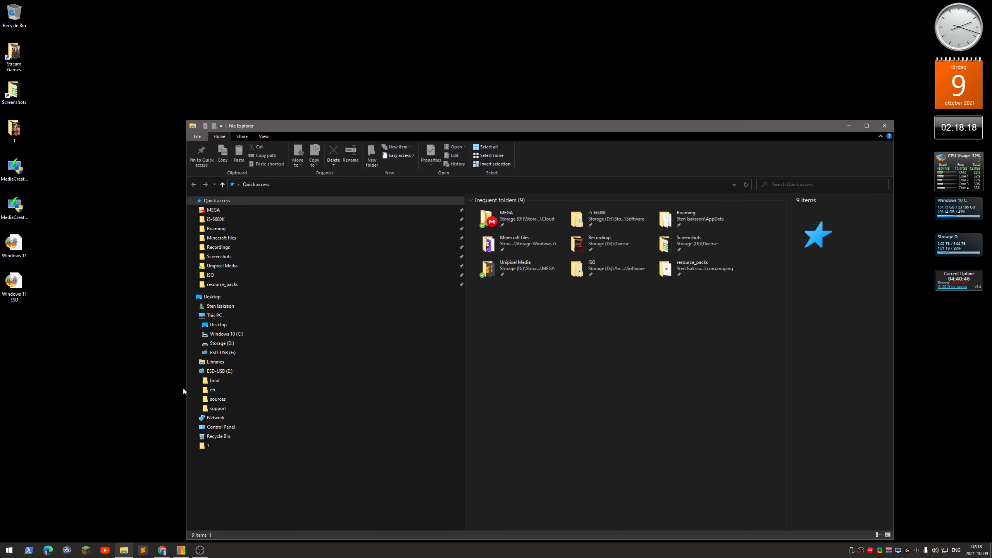
double_click(536, 125)
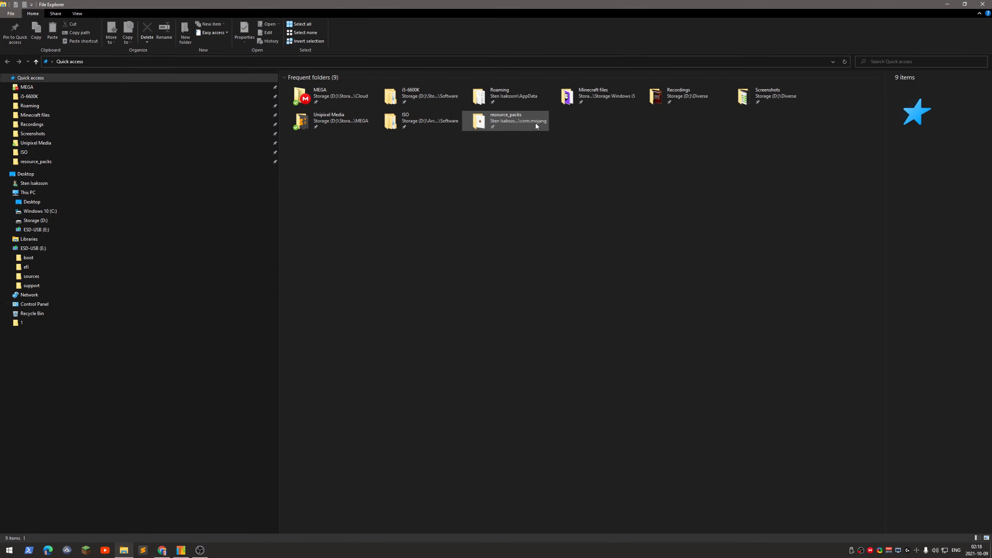
double_click(184, 249)
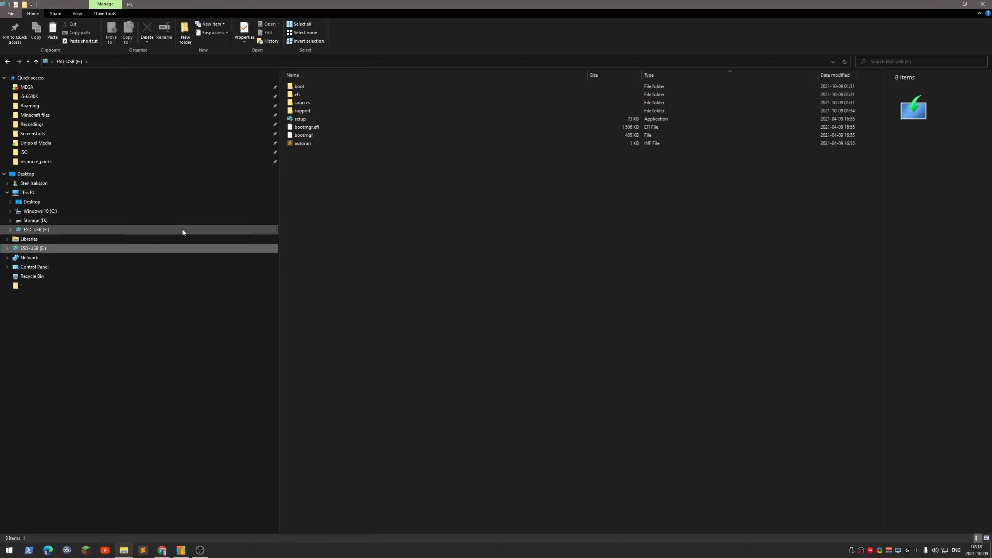
click(164, 220)
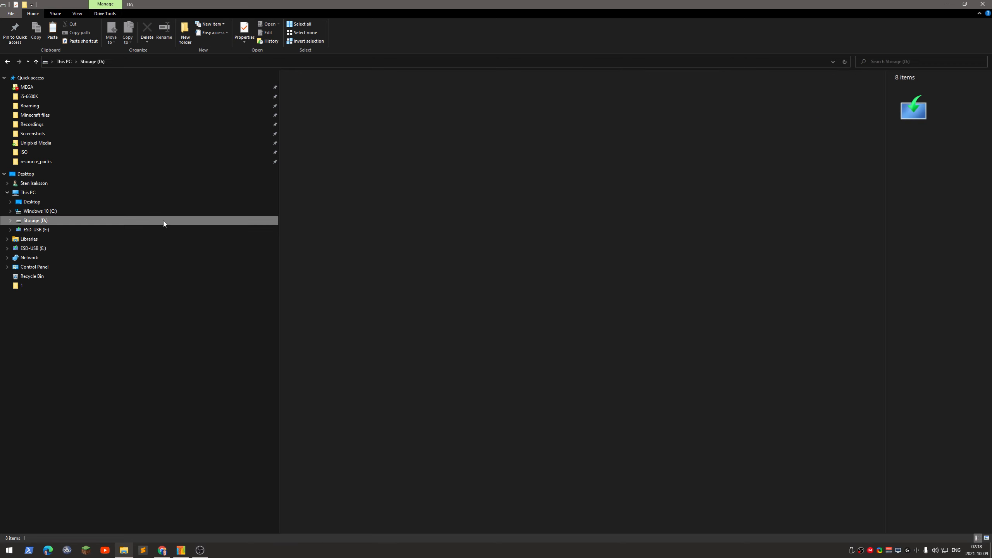
click(374, 249)
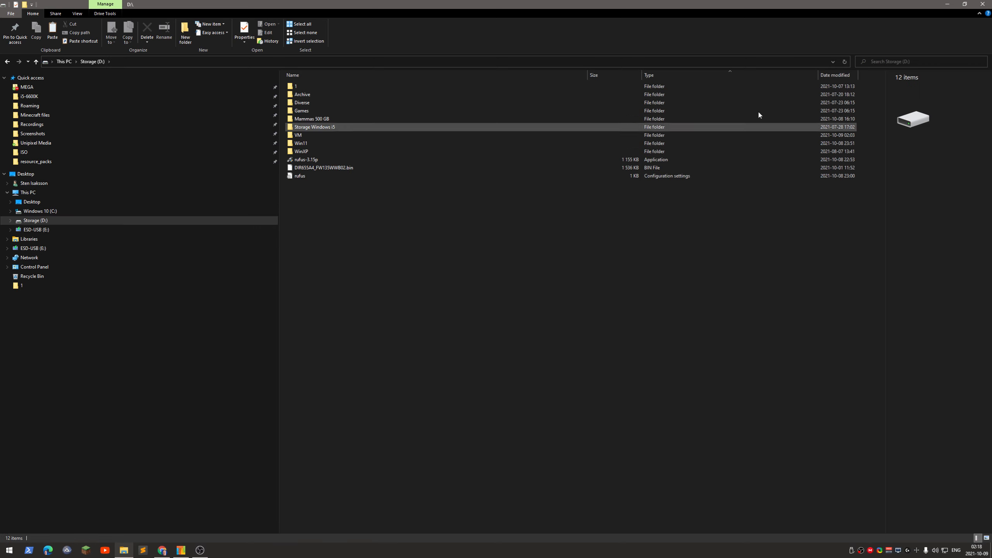
click(981, 5)
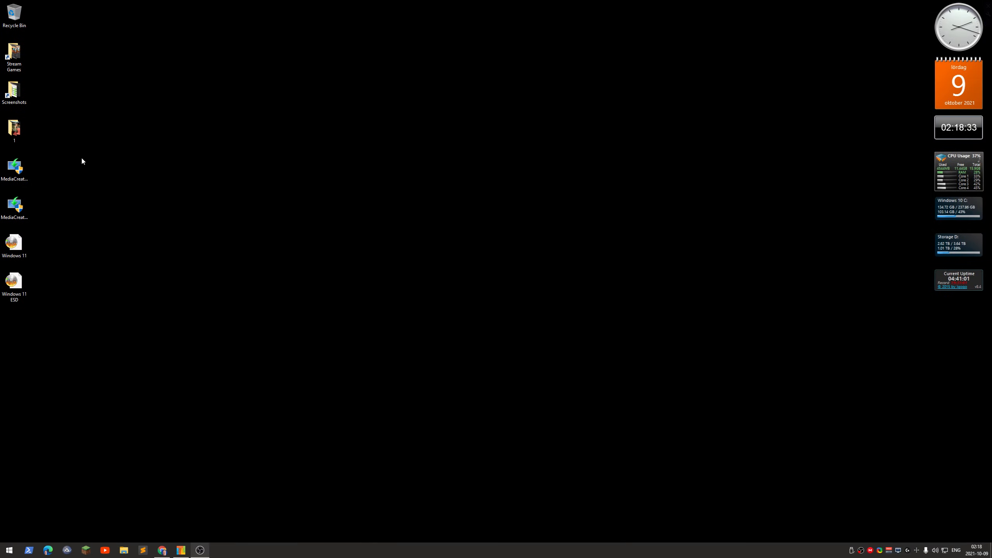
Run MediaCreationTool21H1 from the desktop as administrator and accept the license terms
click(27, 168)
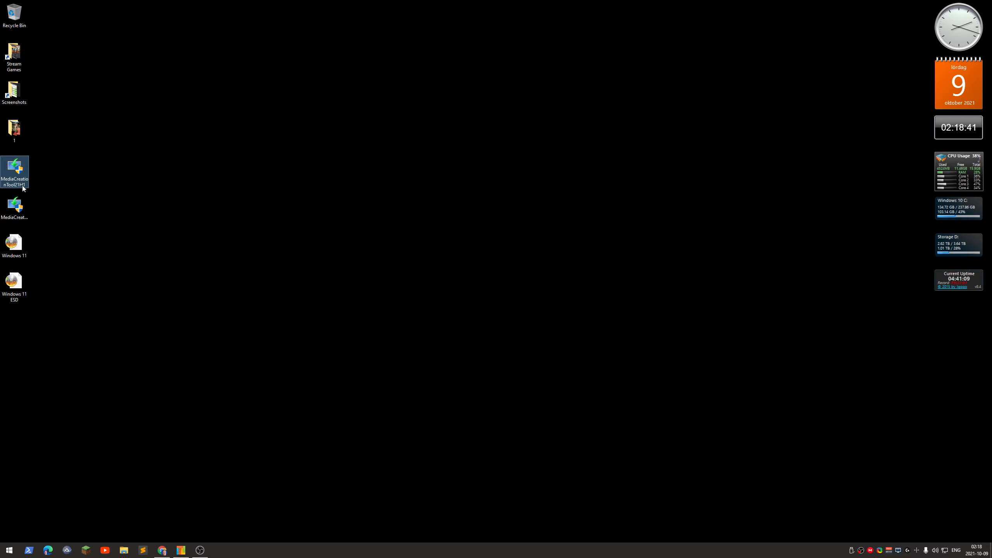
right_click(17, 170)
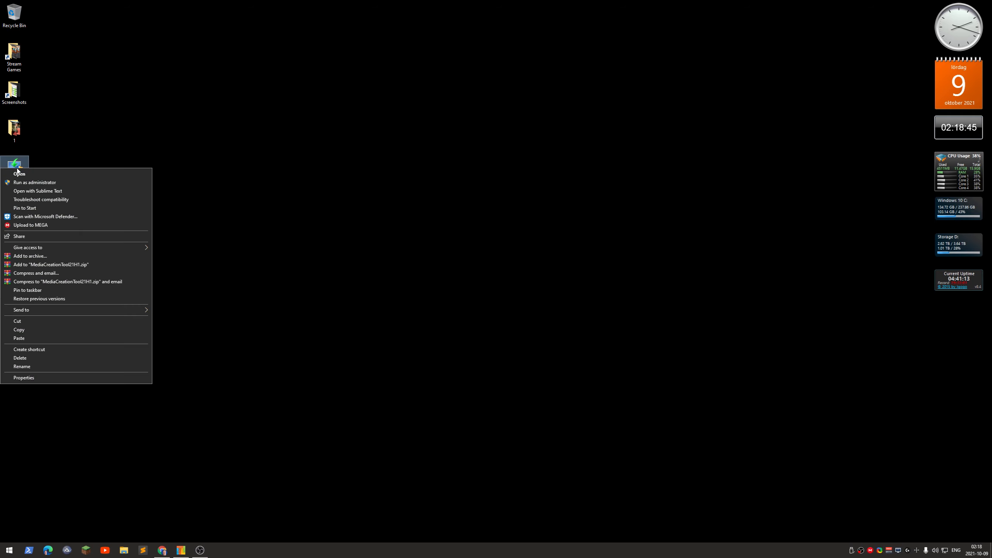
click(74, 183)
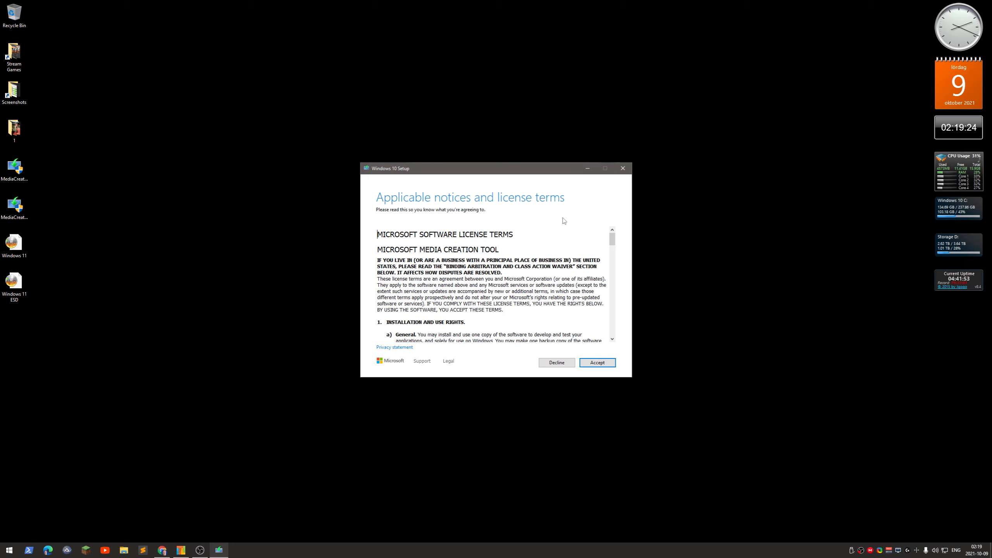
click(596, 363)
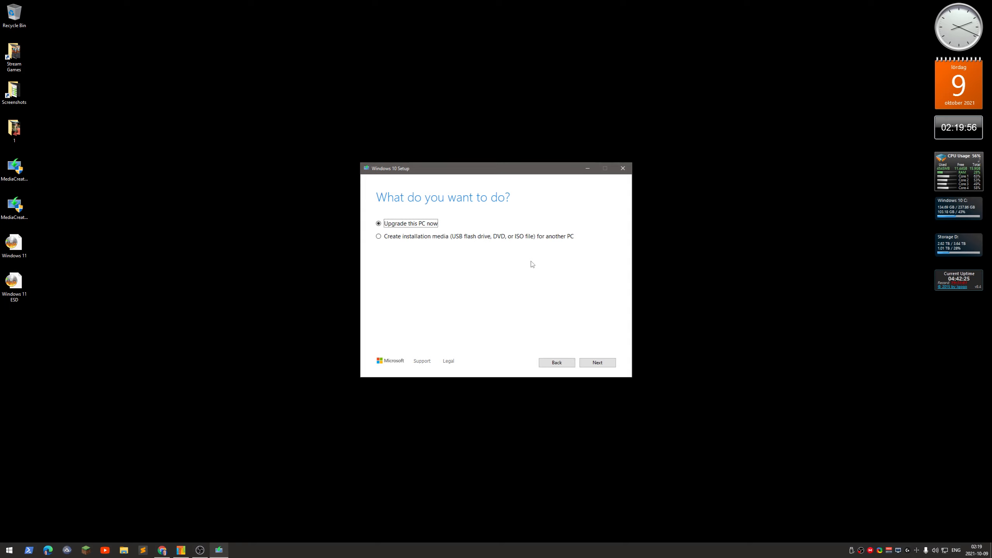
Choose to create installation media for another PC, keeping the recommended language, edition and architecture options
click(406, 242)
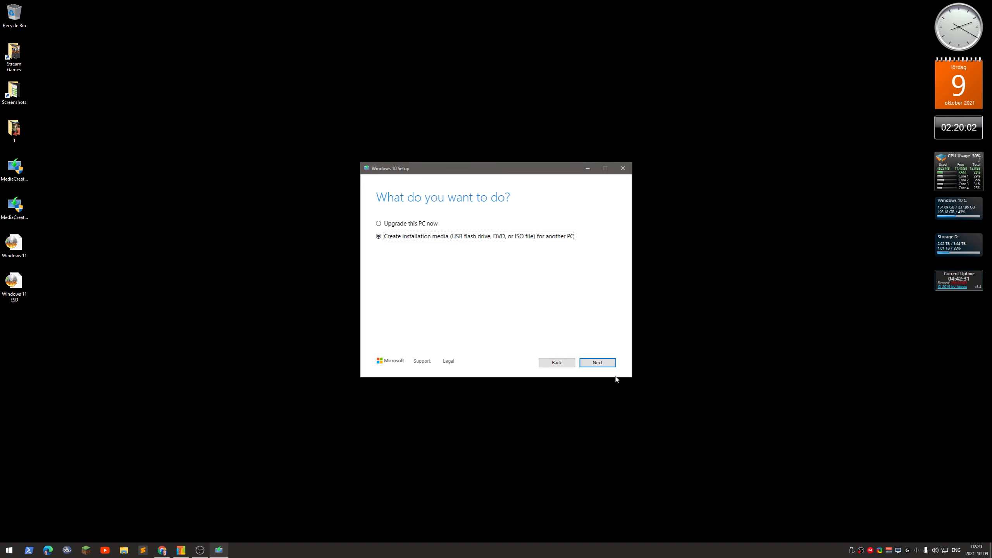
click(598, 363)
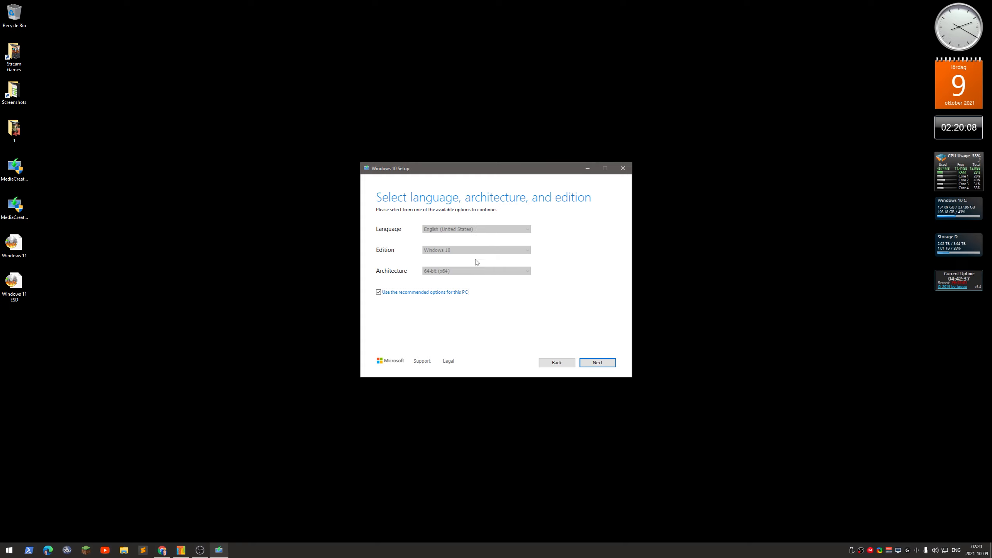
click(597, 366)
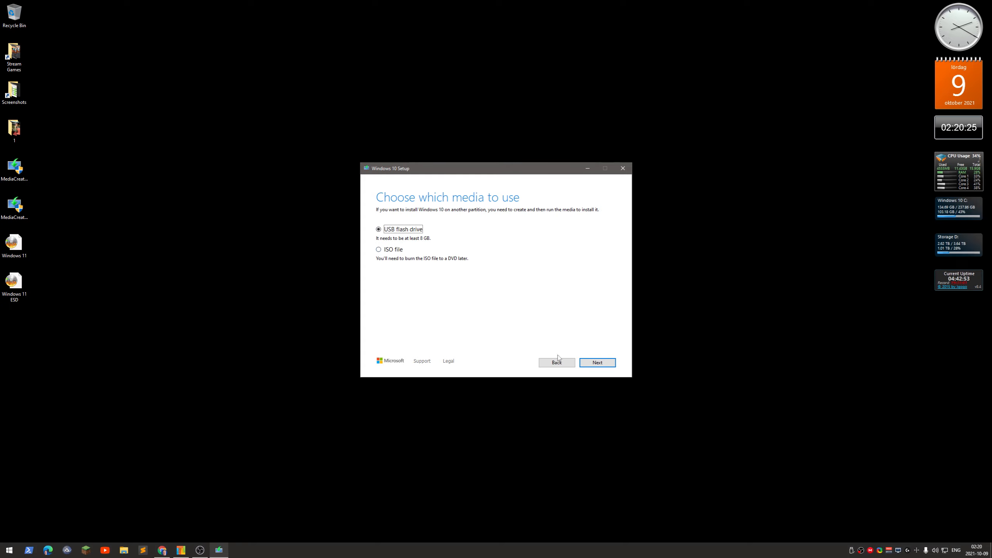
Create the Windows 10 installation media on the USB flash drive E: (ESD-USB) and finish the setup
click(598, 362)
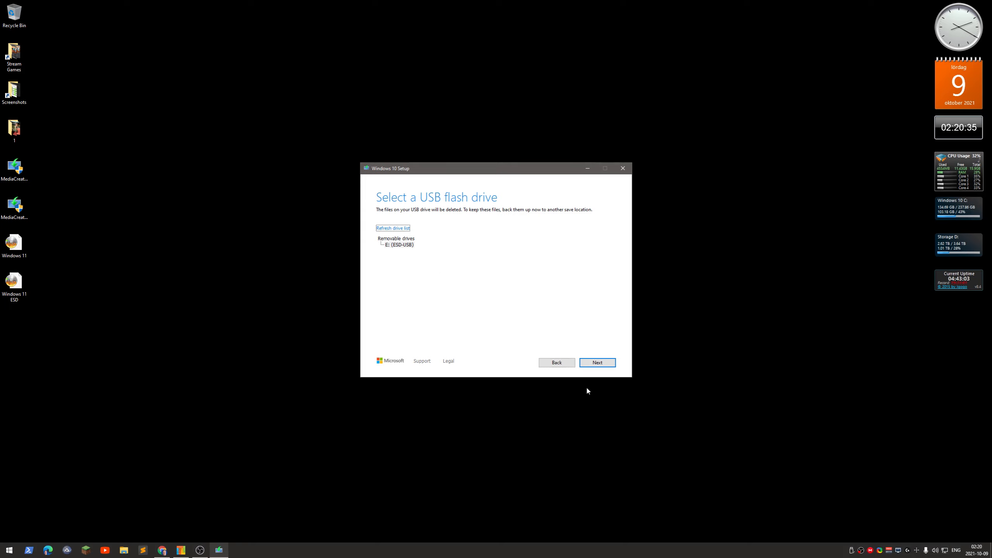
click(599, 364)
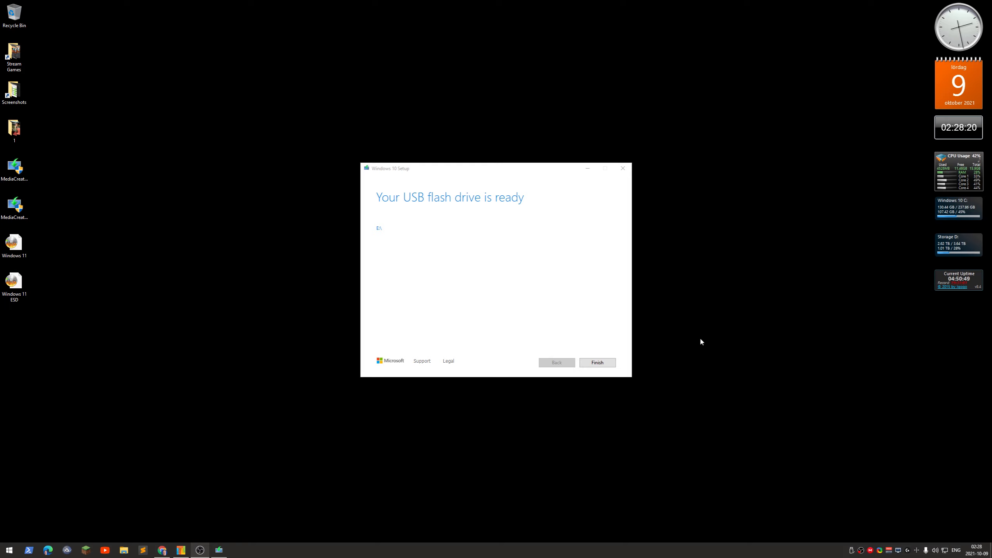
click(506, 172)
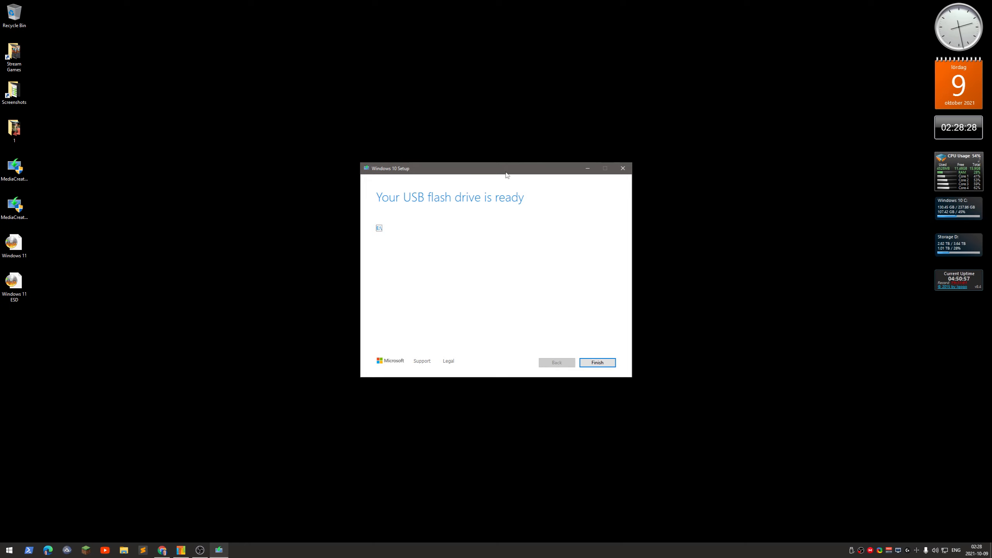
click(598, 364)
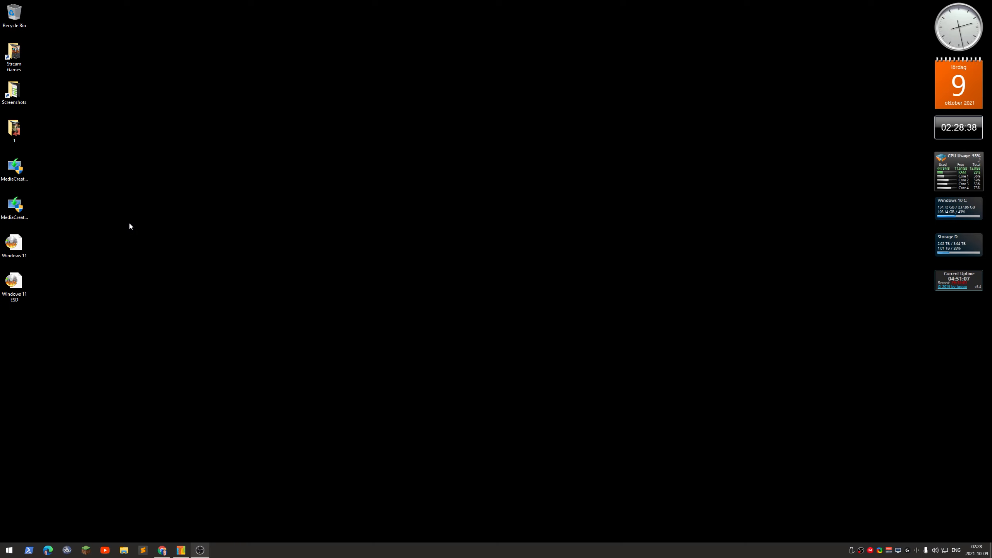
Run MediaCreationToolW11 from the desktop as administrator and approve the elevation request
click(15, 204)
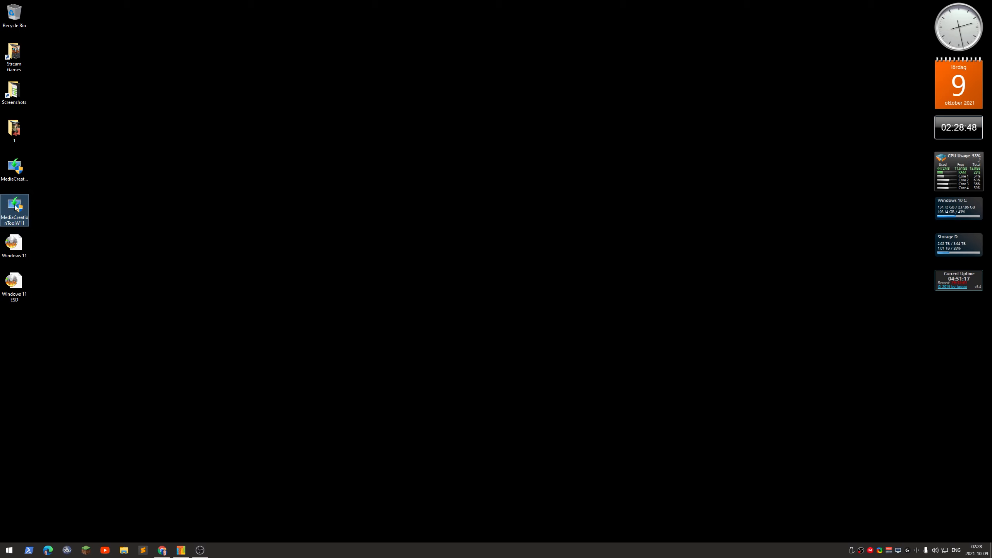
right_click(15, 207)
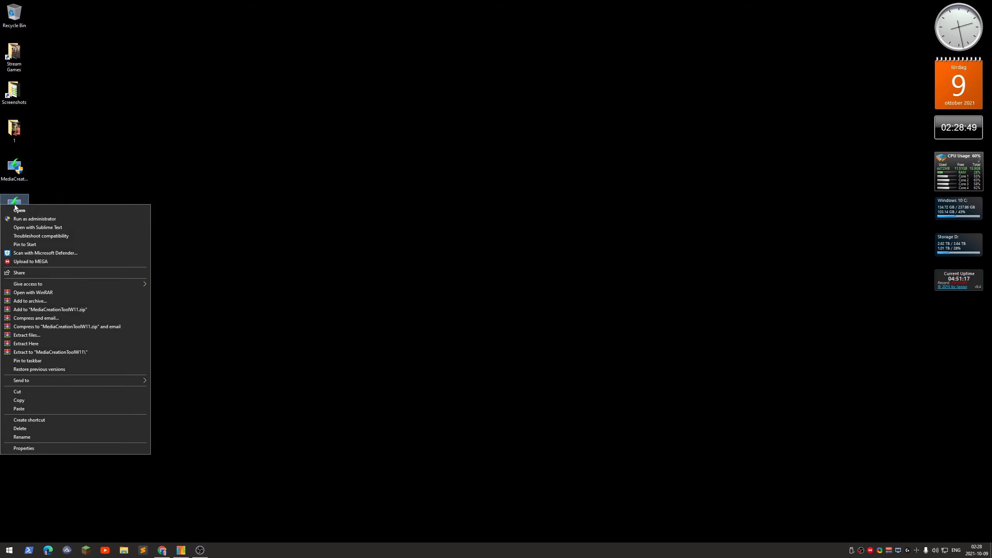
click(63, 219)
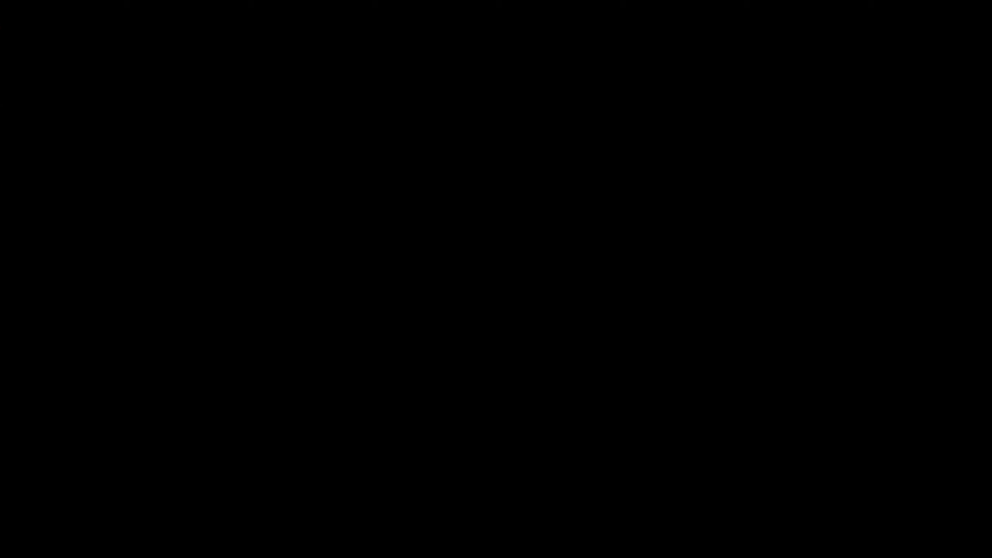
click(452, 328)
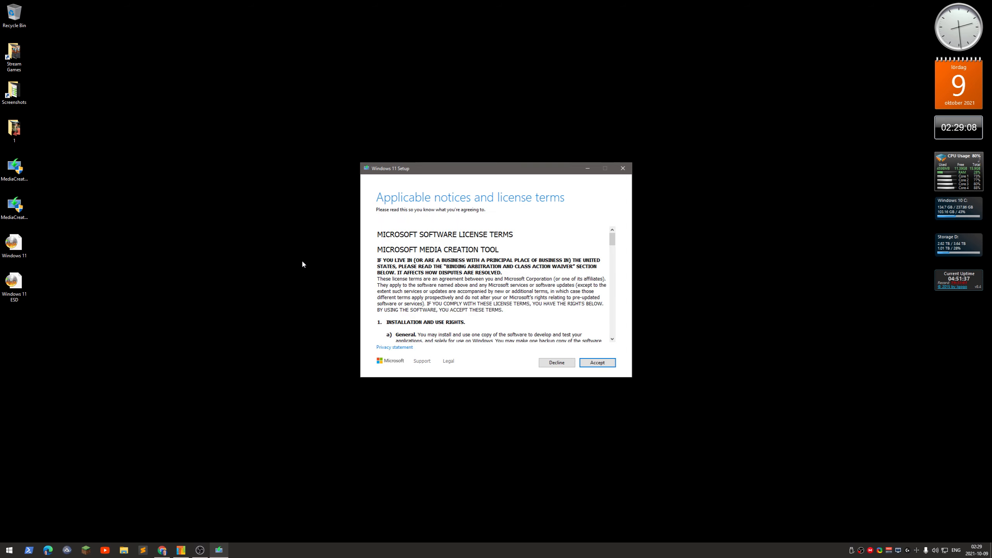
Accept the Windows 11 license terms and choose an ISO file as the media, keeping the recommended language and edition
click(597, 362)
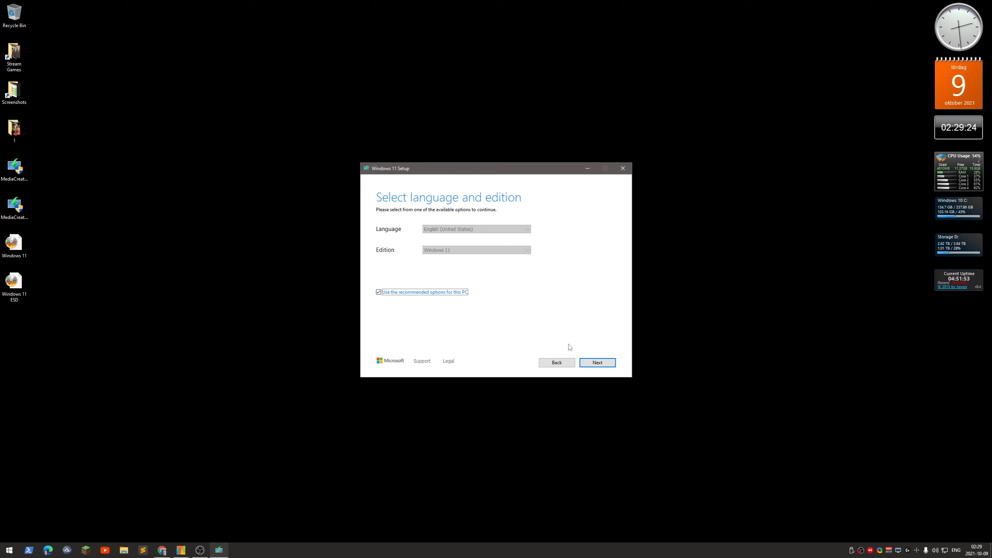
click(599, 363)
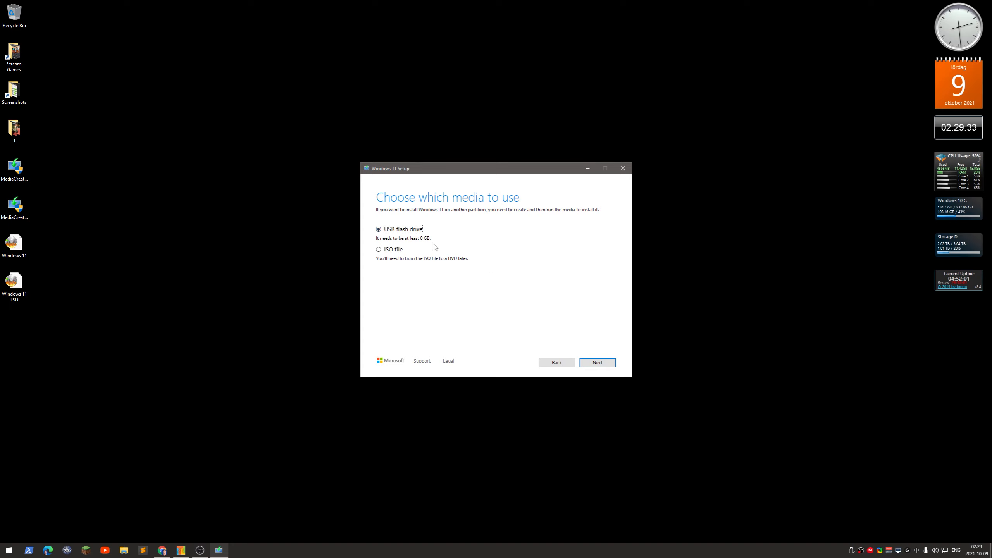
click(379, 250)
click(596, 363)
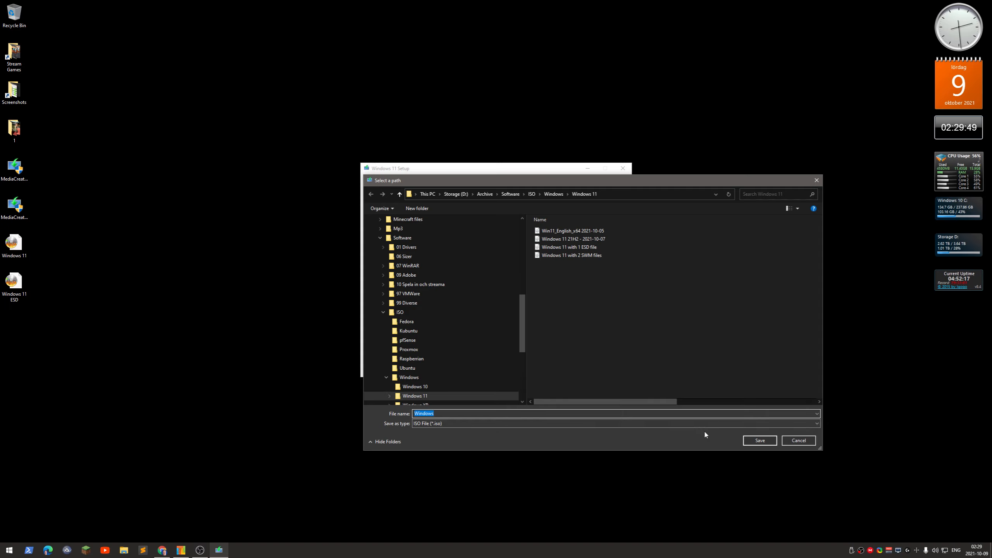
Save the ISO as Windows in D:\Archive\Software\ISO\Windows\Windows 11 and finish the setup
click(758, 441)
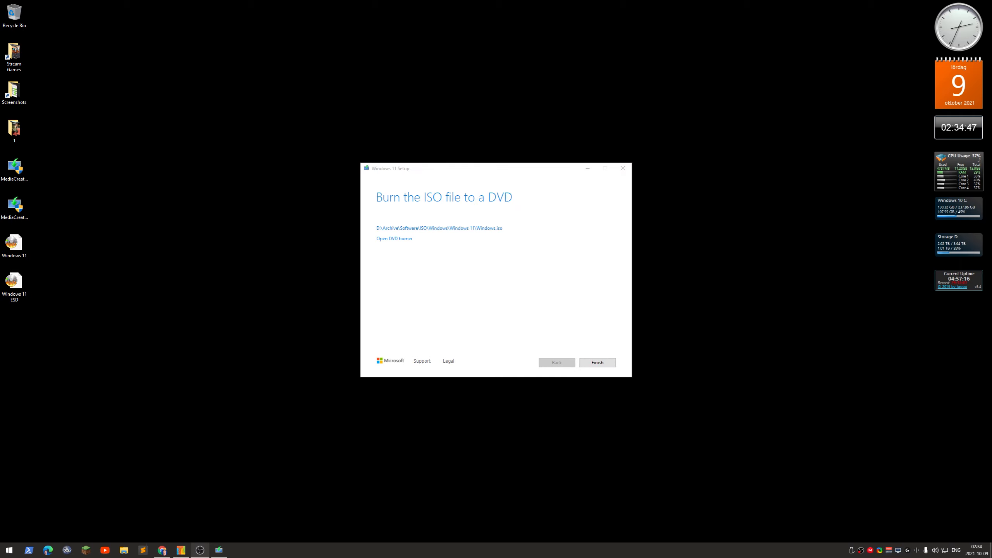
click(578, 291)
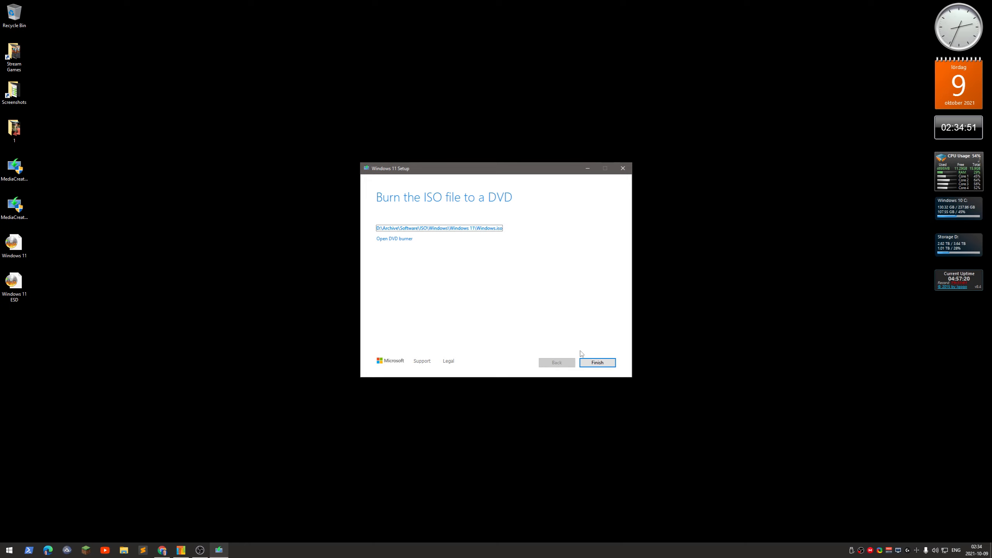
click(597, 363)
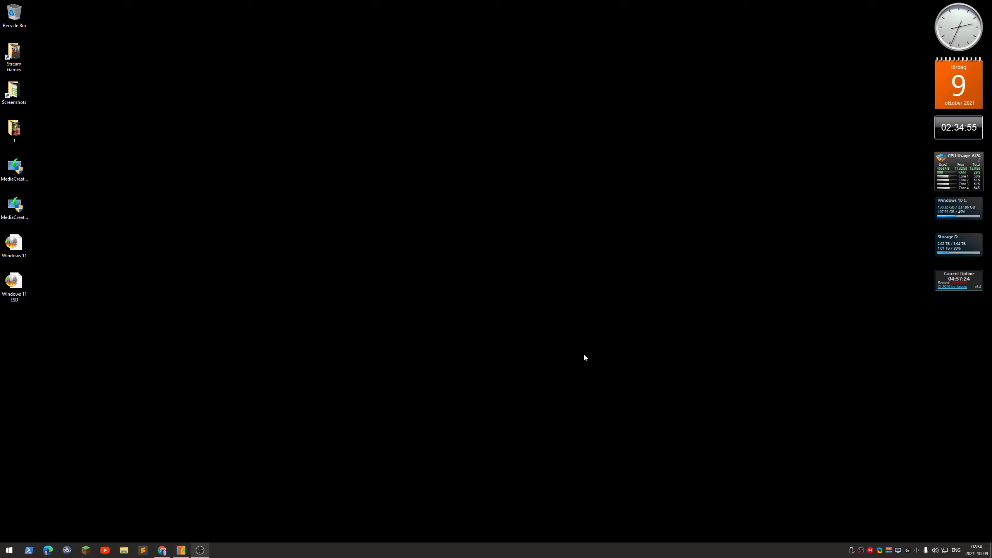
click(15, 246)
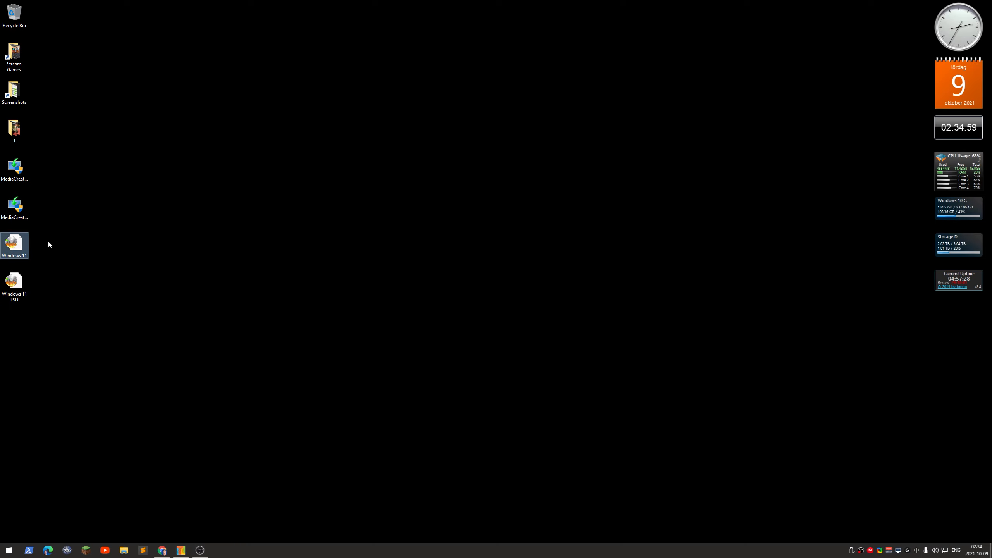
click(63, 263)
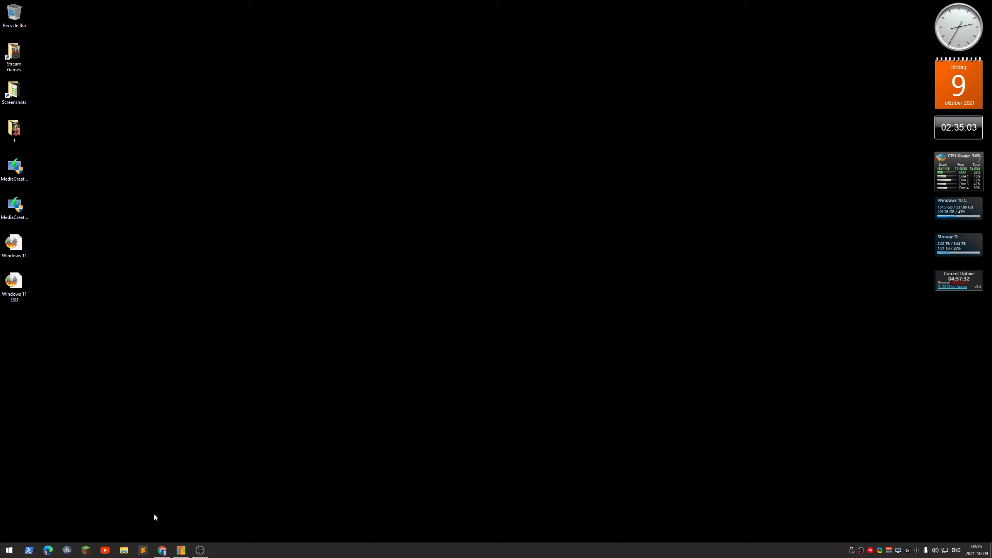
Open File Explorer and search the sources folder of the ESD-USB (E:) drive for "install"
click(124, 551)
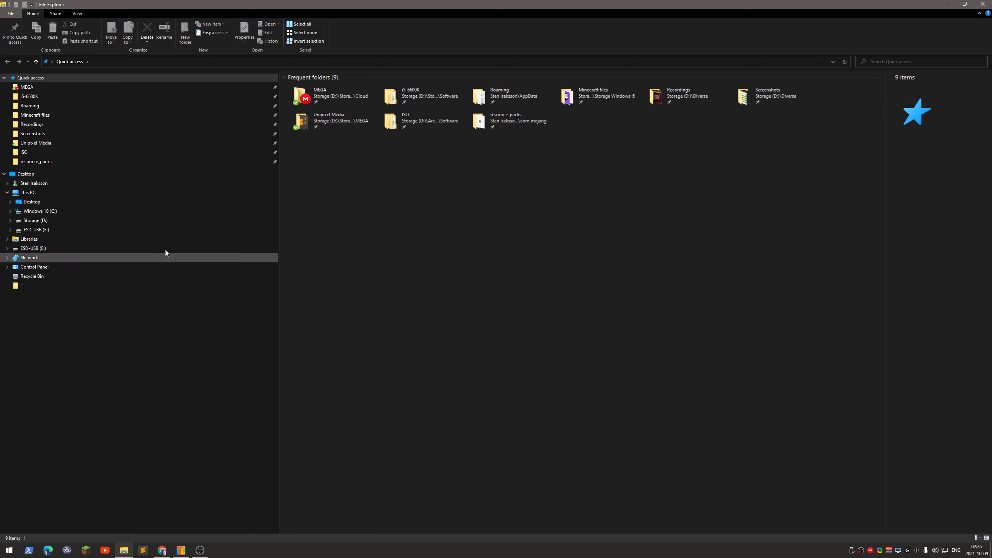
click(47, 231)
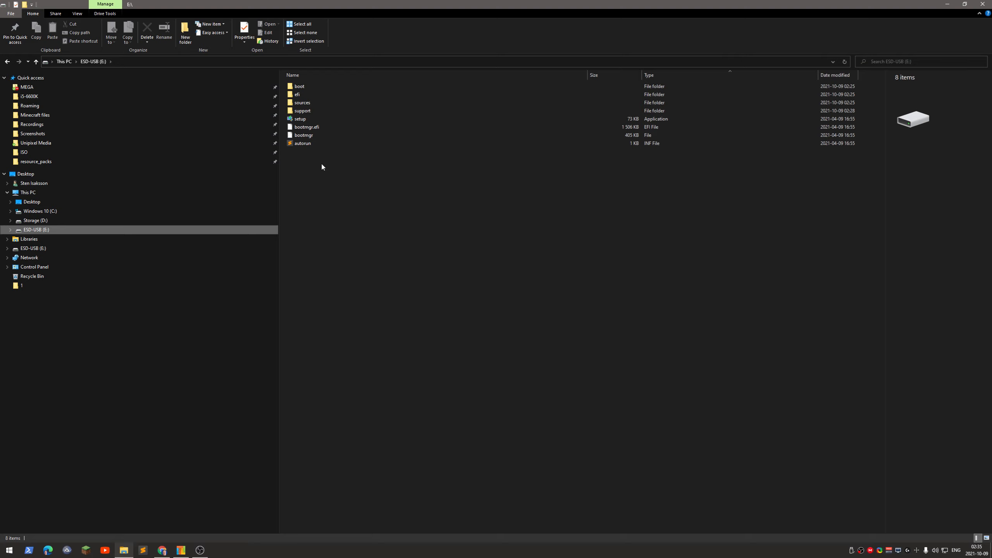
click(328, 103)
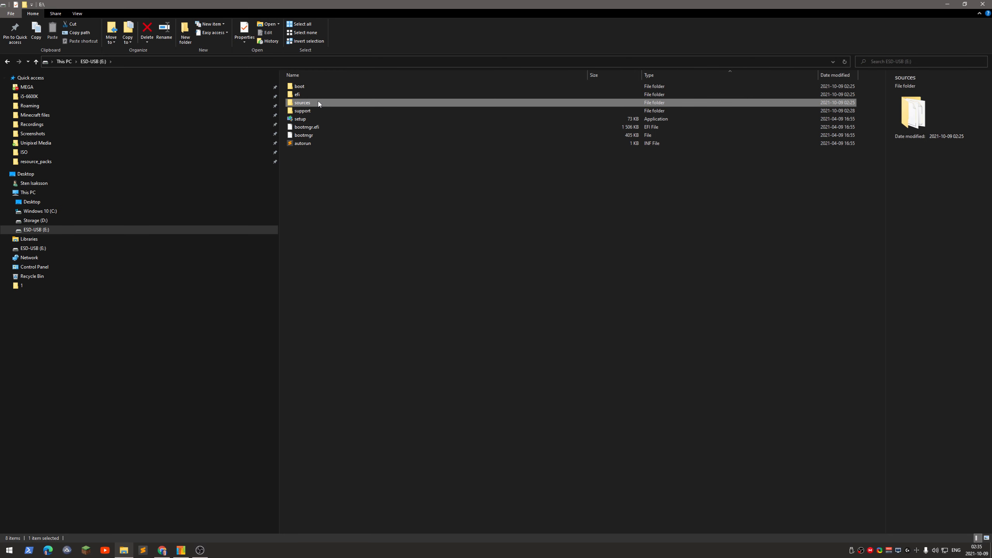
double_click(317, 103)
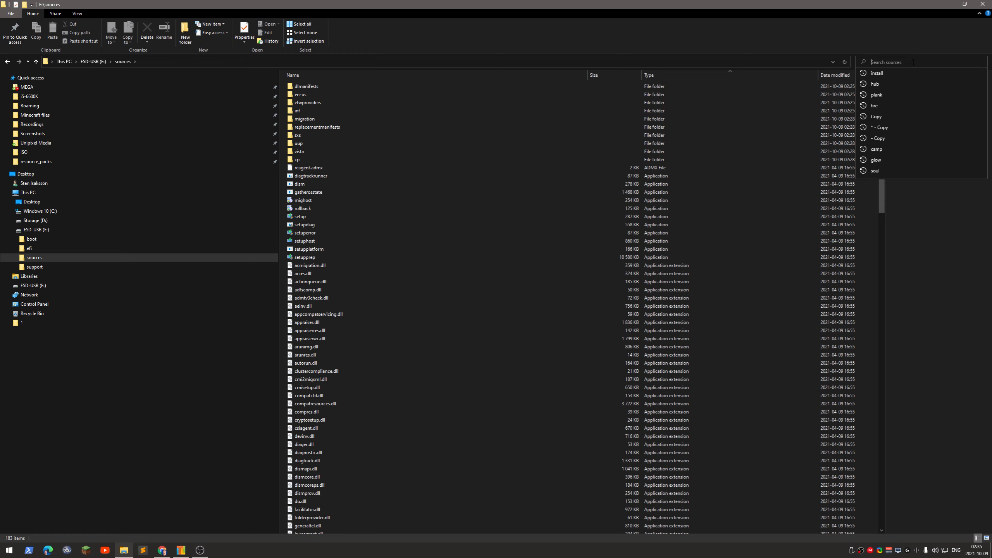
text(install)
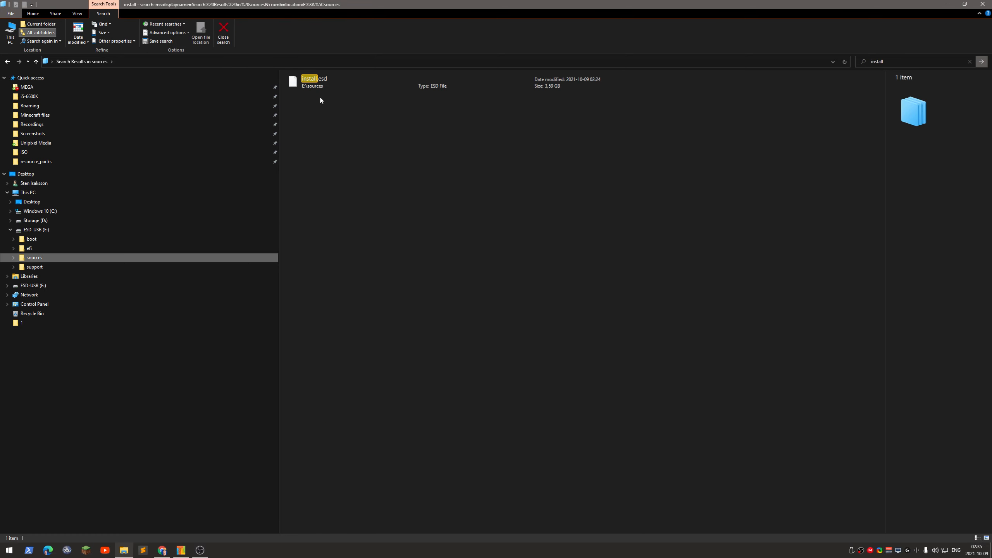
Open the file location of install.esd on the USB drive and permanently delete the file
click(311, 81)
right_click(311, 81)
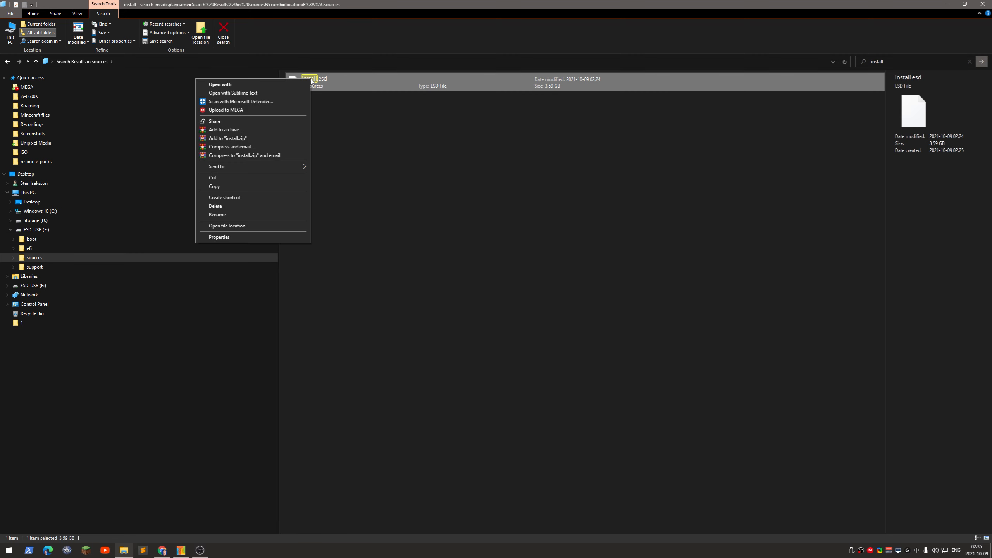
click(286, 230)
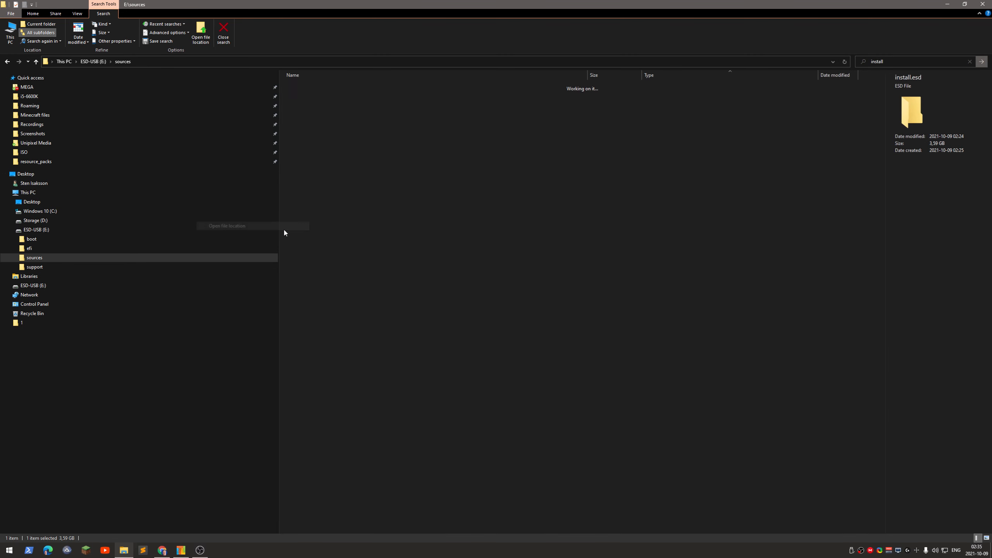
scroll(403, 398, down, 9)
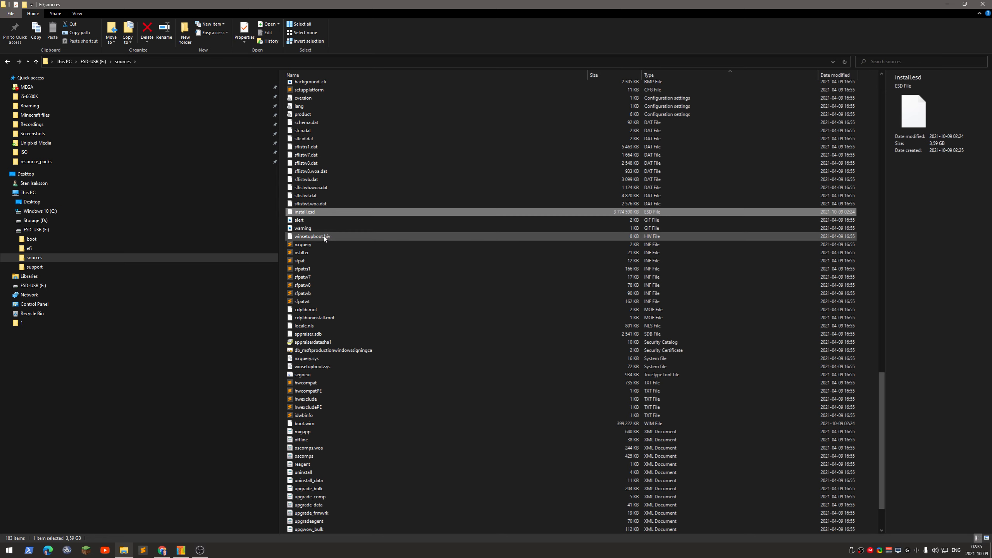
right_click(312, 213)
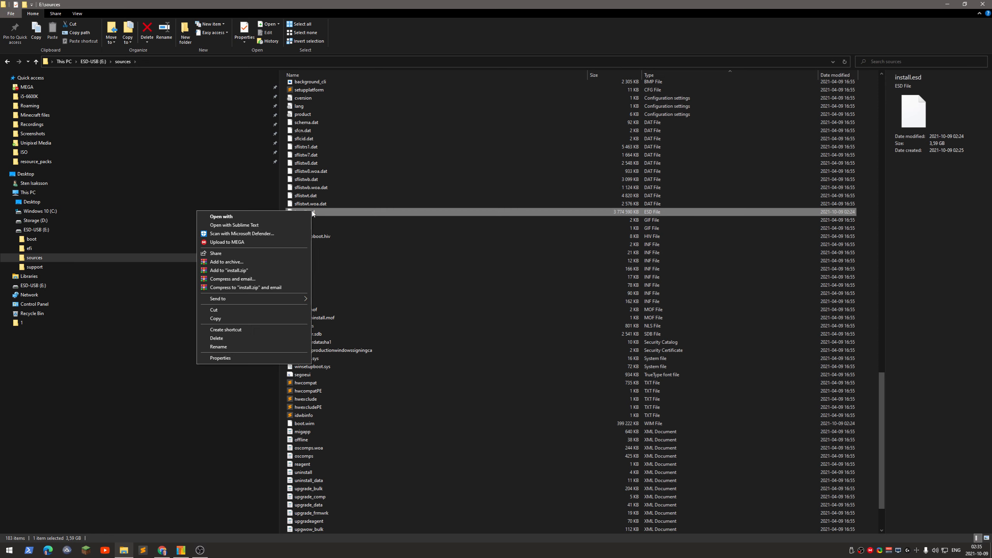
click(279, 340)
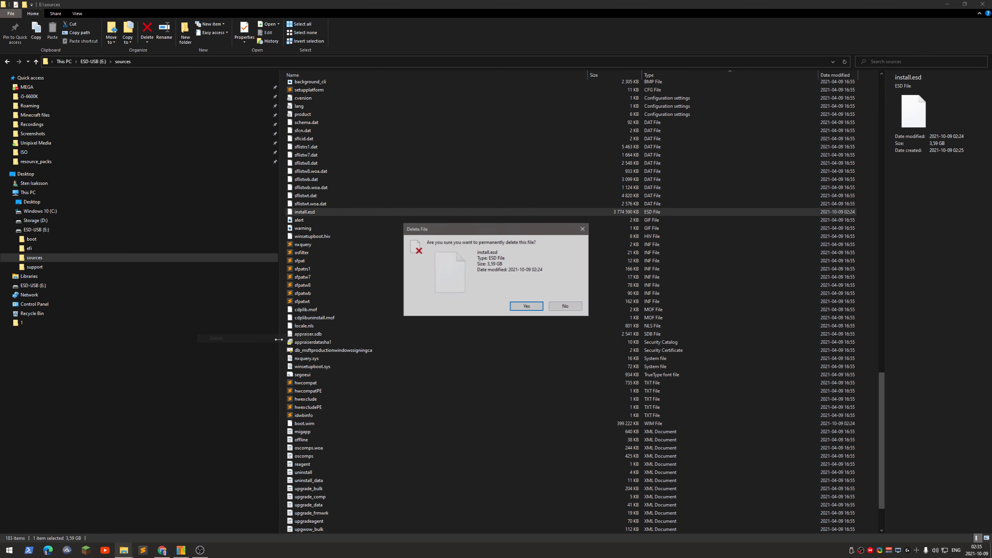
click(529, 308)
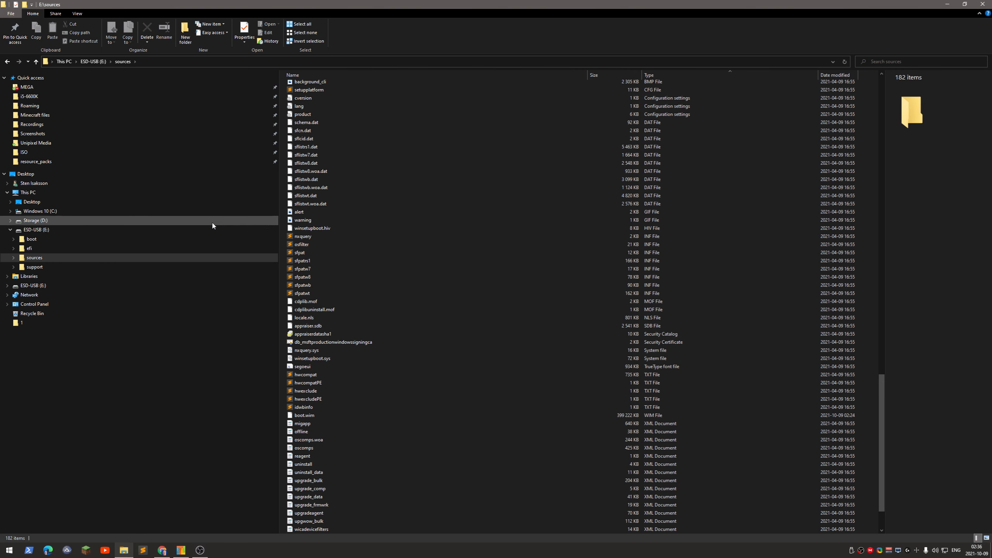
Mount the Windows 11 disc image from the Desktop folder by opening it with Windows Explorer
click(211, 232)
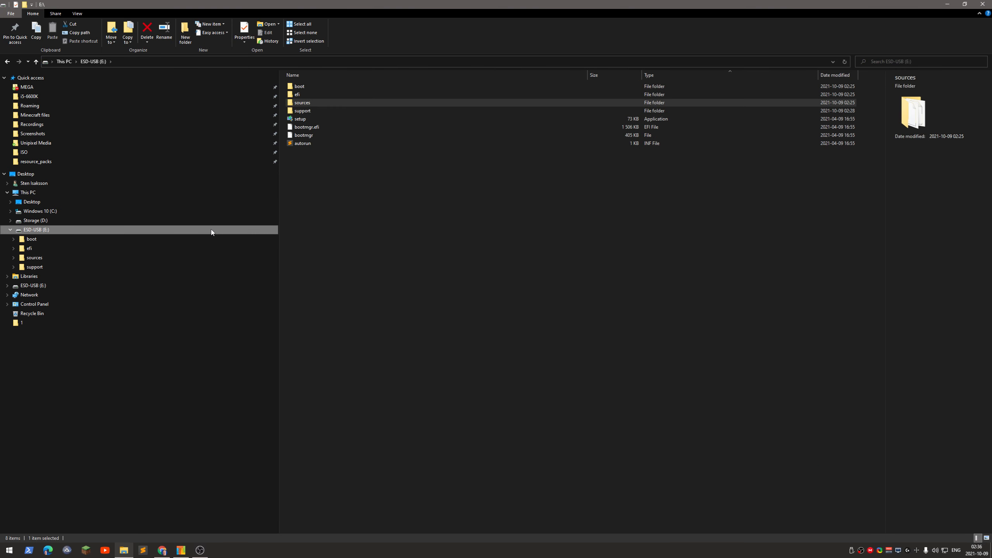
click(190, 201)
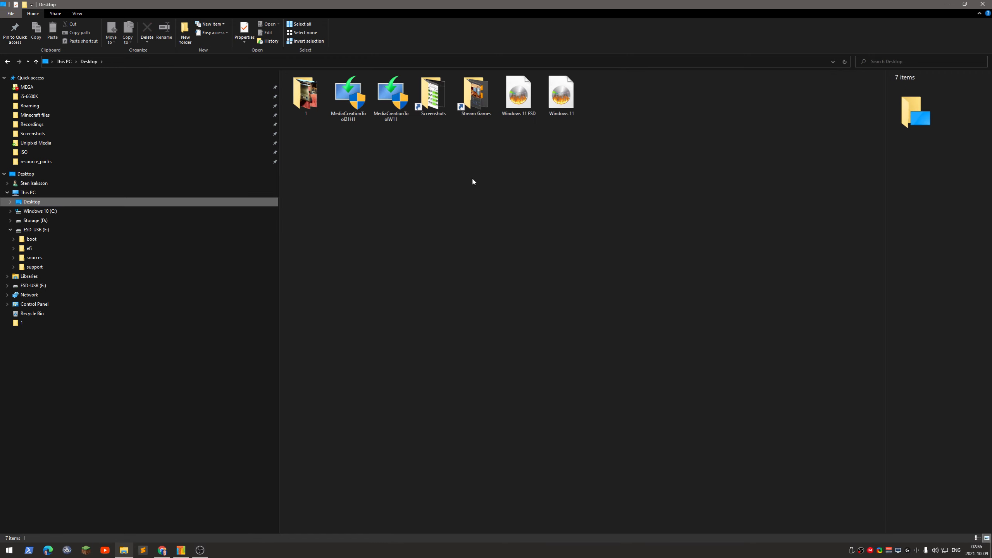
click(563, 112)
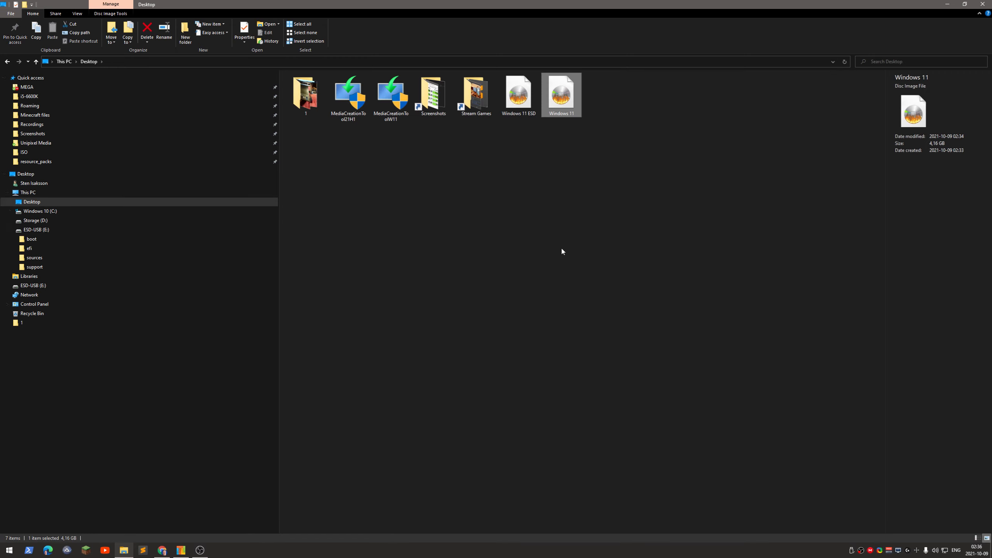
right_click(564, 97)
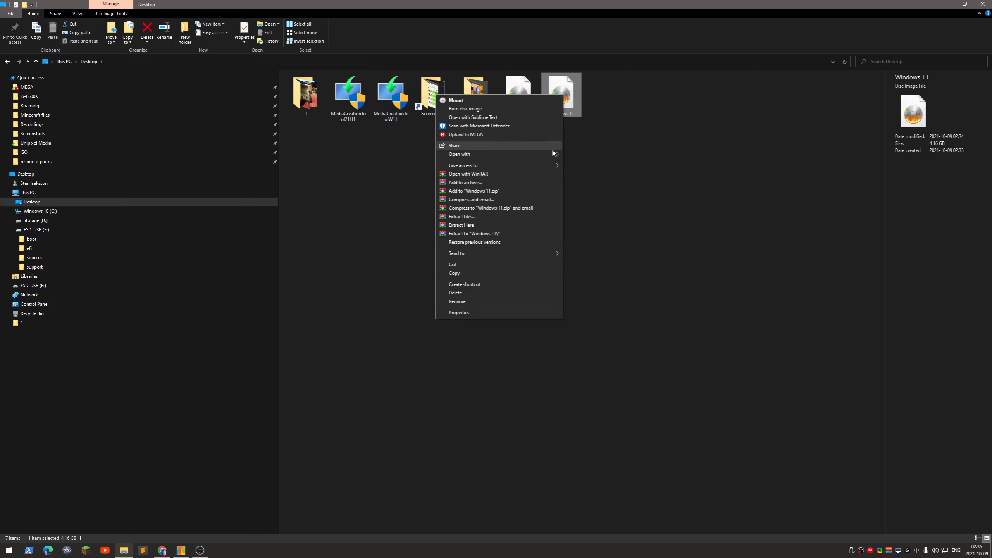
mouse_move(550, 157)
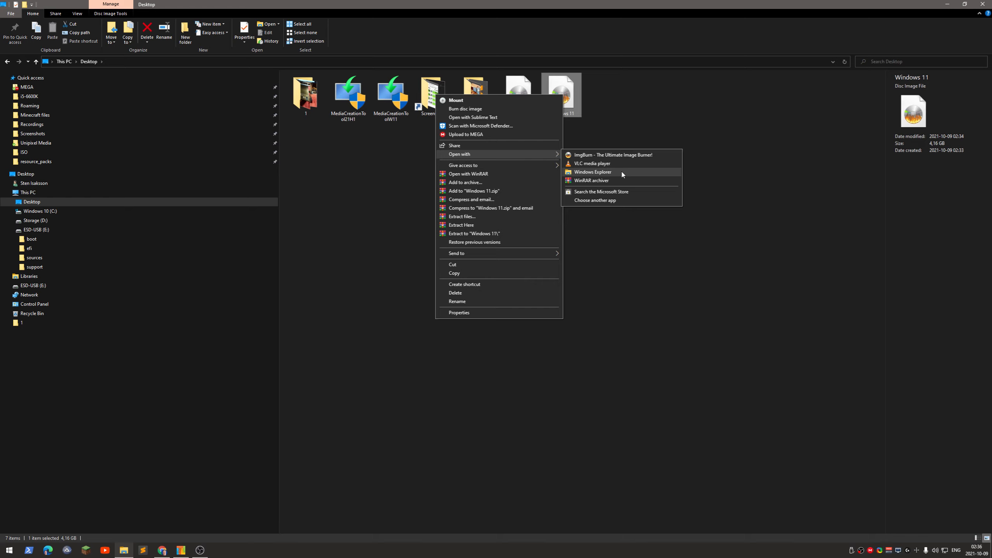
click(622, 174)
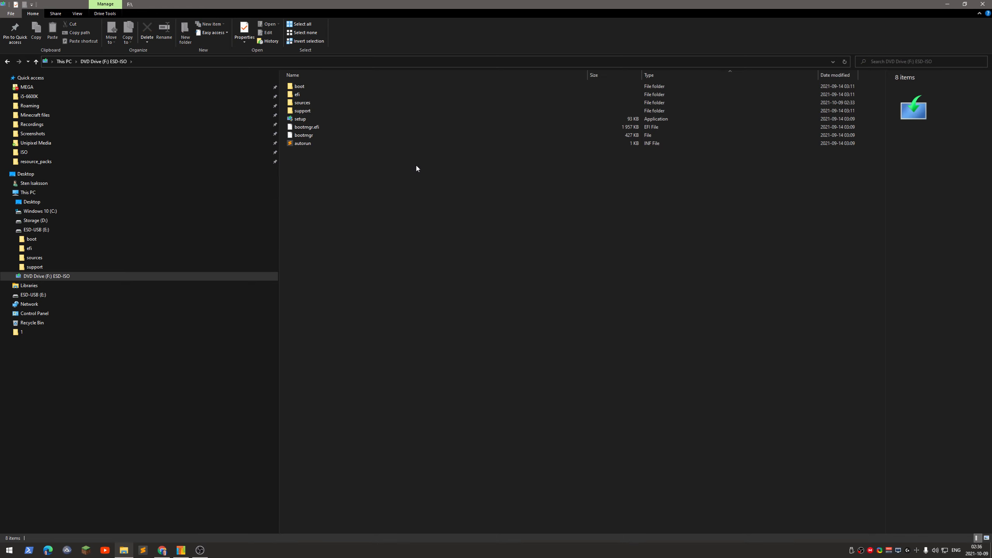
Search the sources folder of the mounted DVD Drive (F:) ESD-ISO for "install"
click(328, 105)
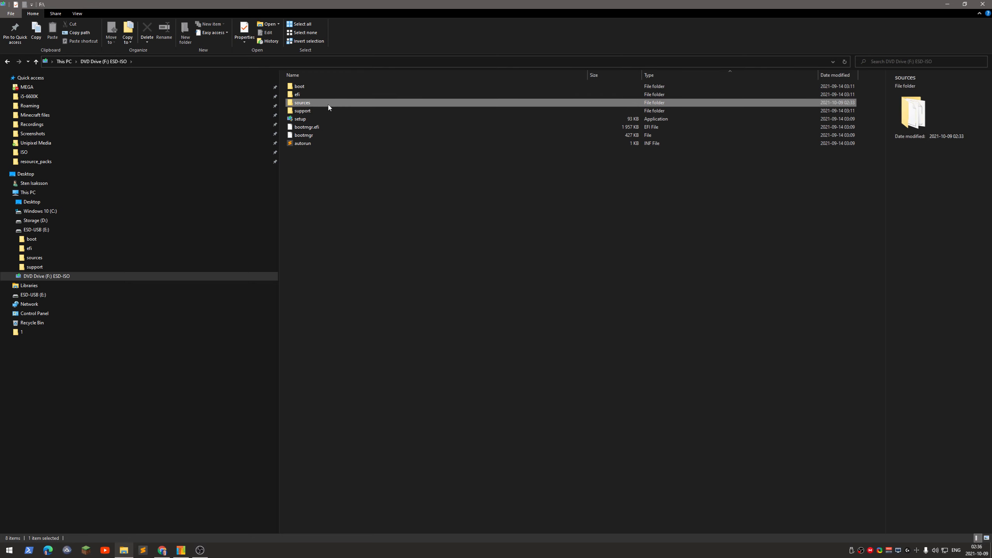
double_click(329, 104)
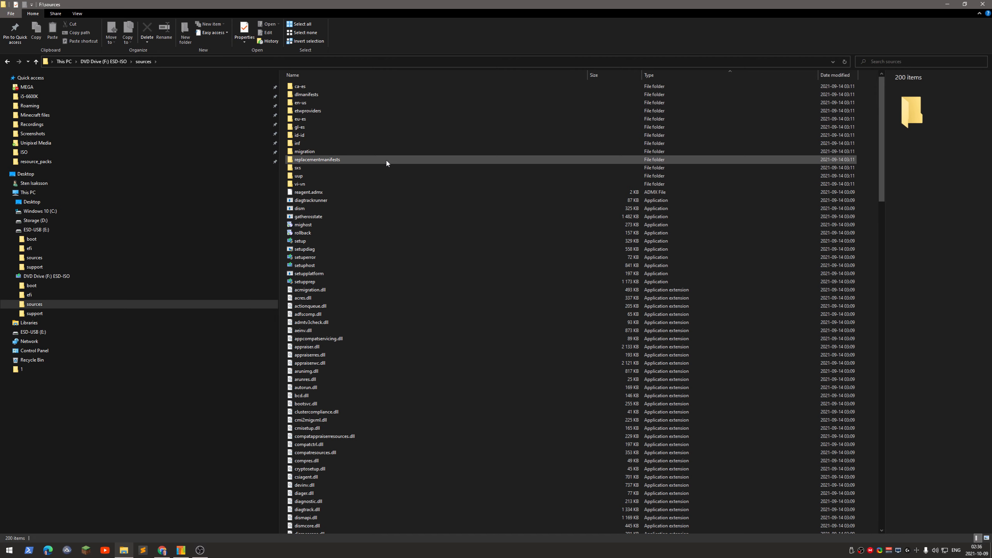
click(892, 64)
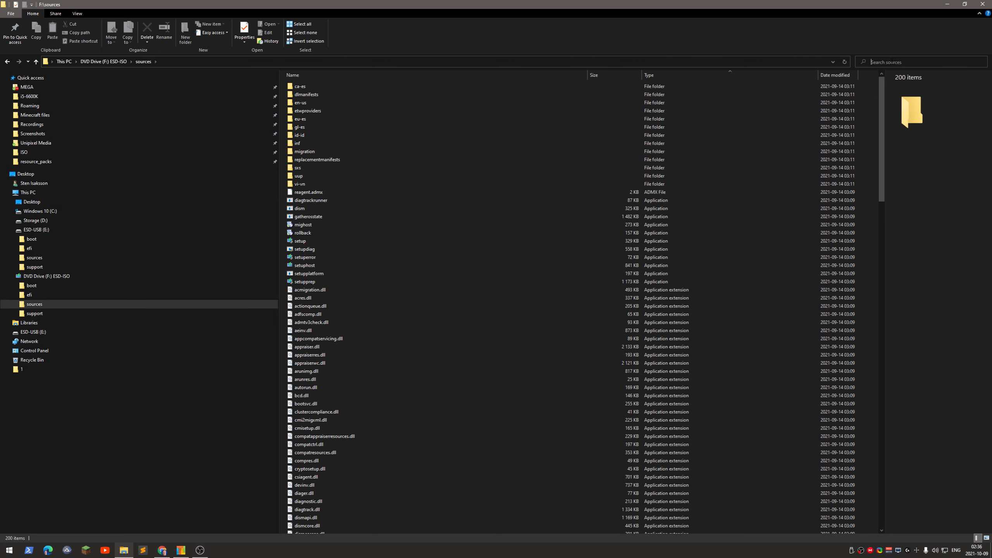
text(inst)
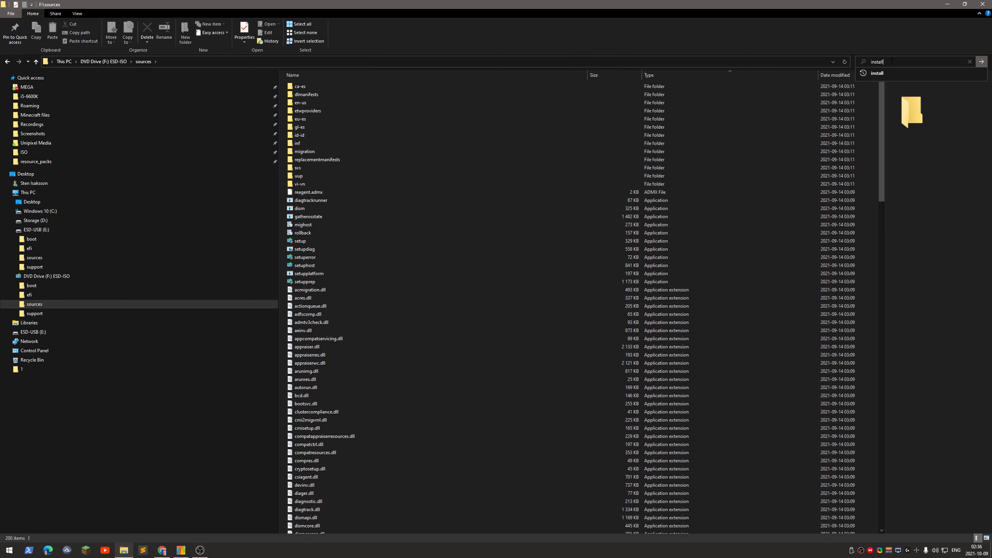
text(all)
key(Return)
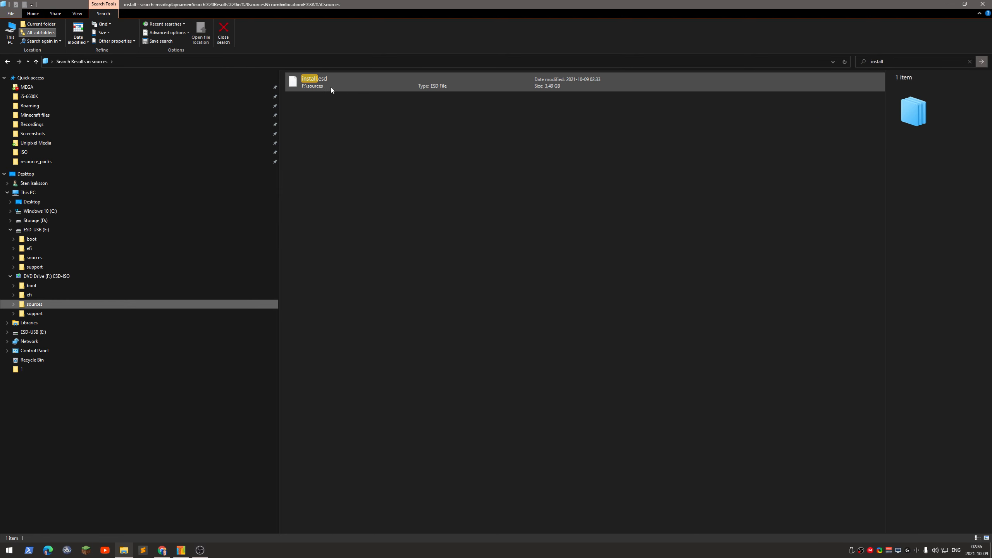
Open the file location of install.esd on the mounted image and copy the file
right_click(310, 80)
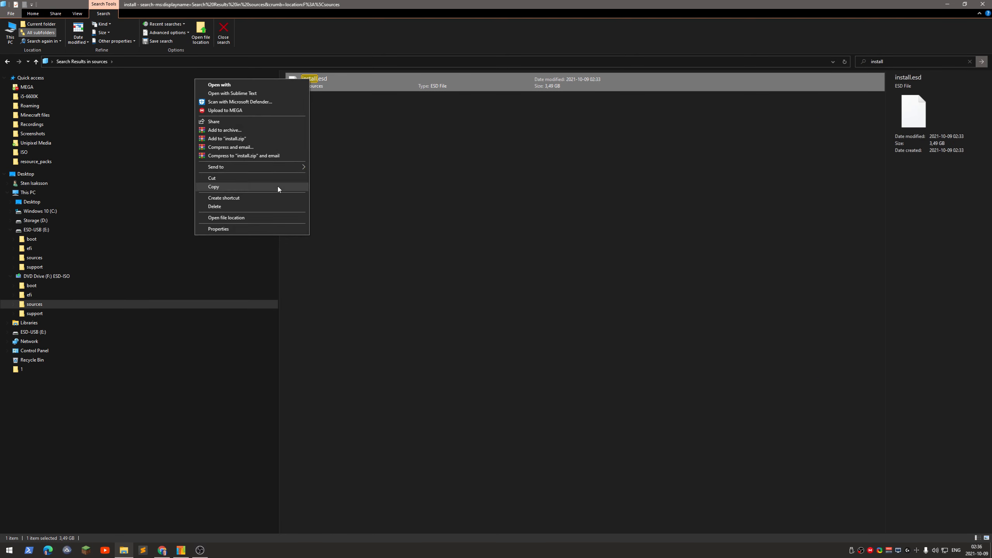
click(277, 218)
scroll(379, 436, down, 9)
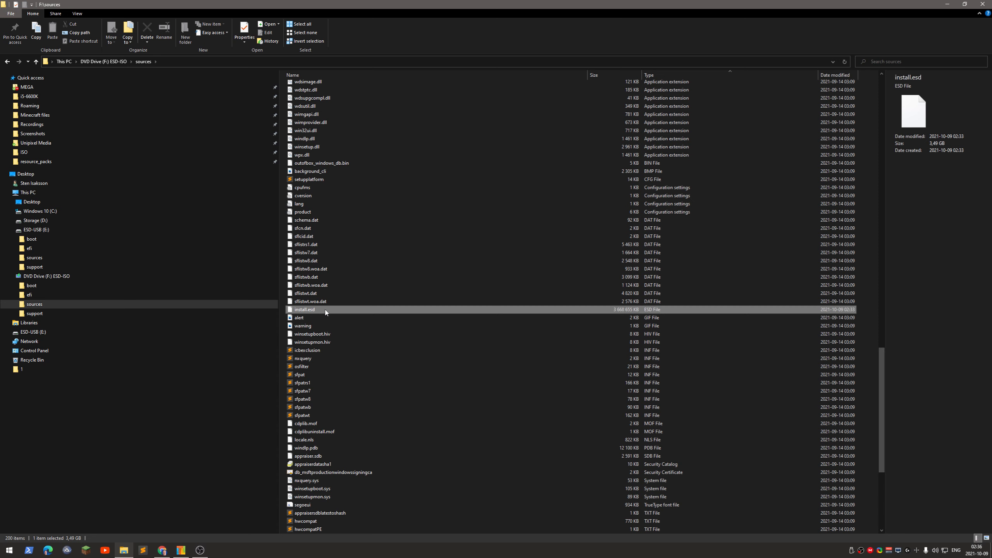
right_click(313, 311)
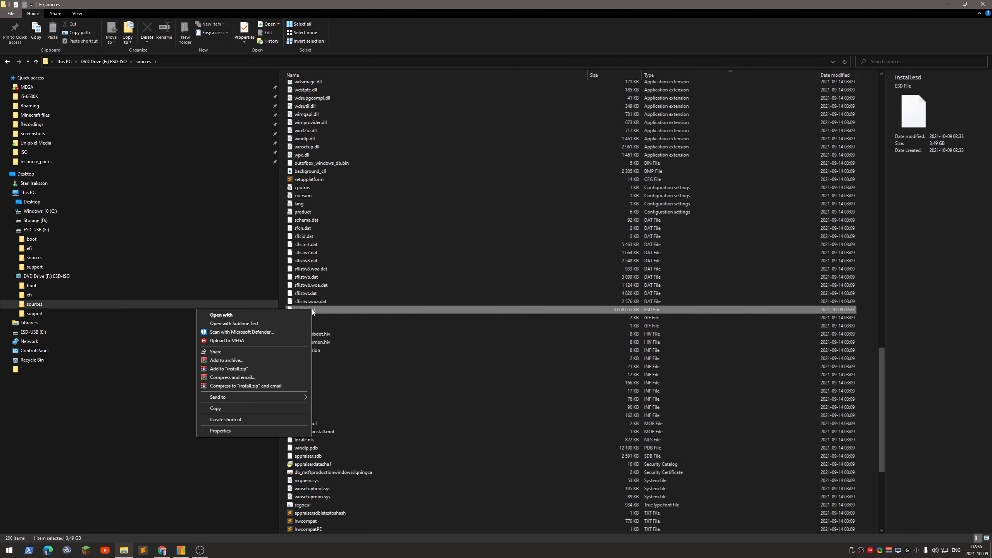
click(241, 409)
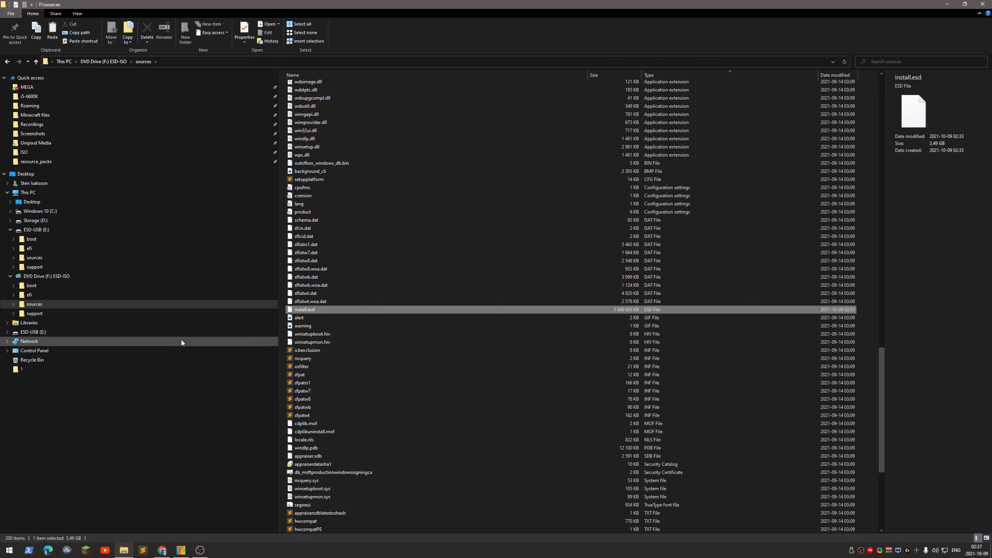
Paste the copied install.esd into the sources folder of the ESD-USB (E:) drive
click(125, 230)
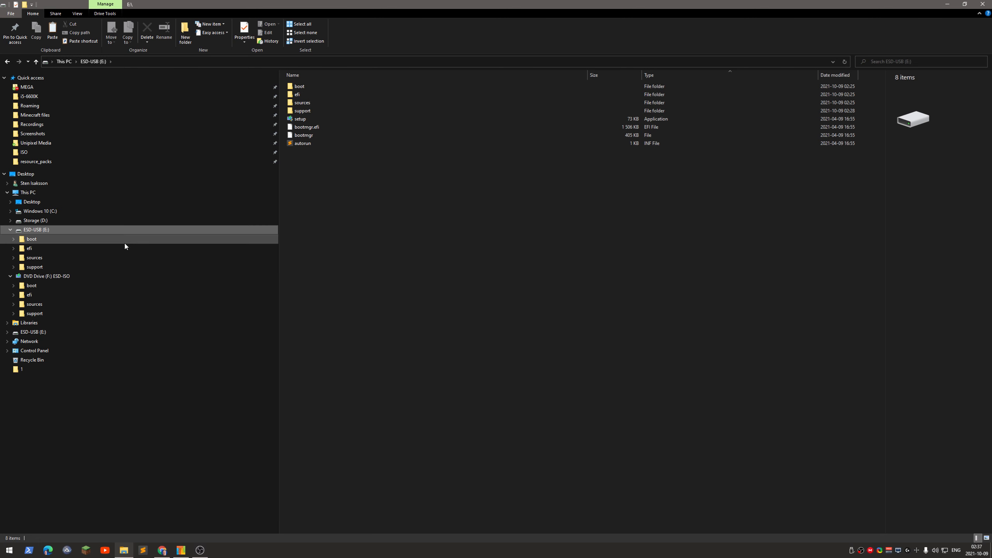
click(124, 258)
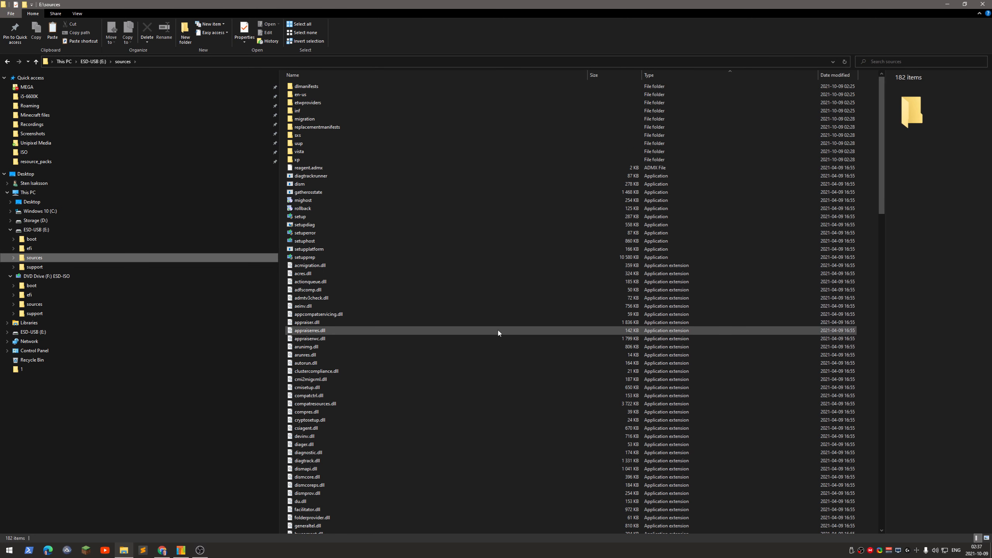
right_click(513, 336)
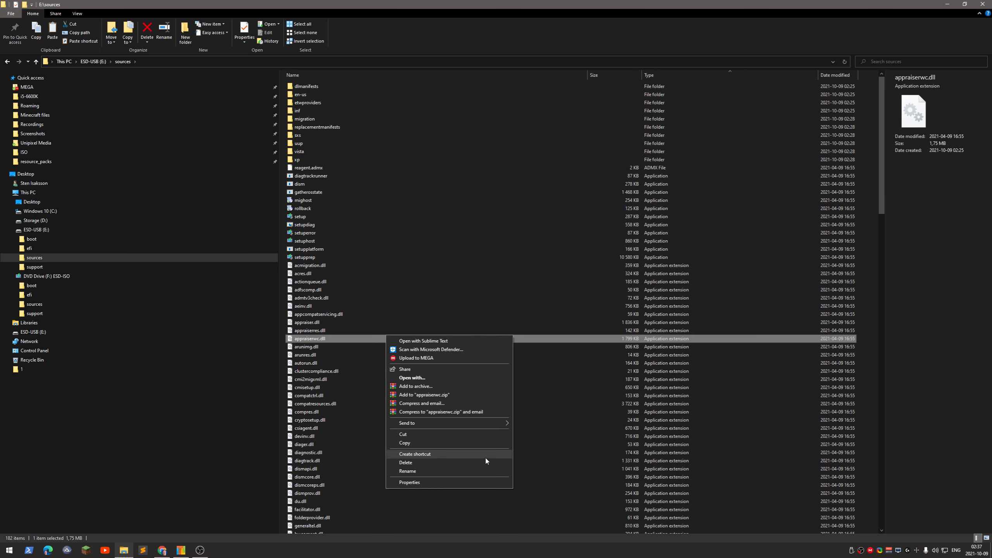
click(563, 417)
right_click(564, 416)
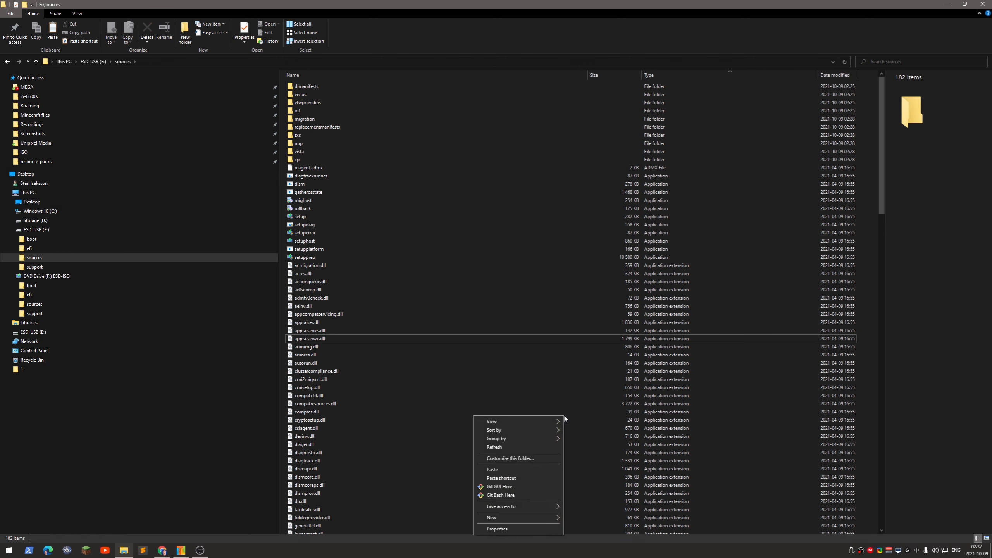
click(541, 469)
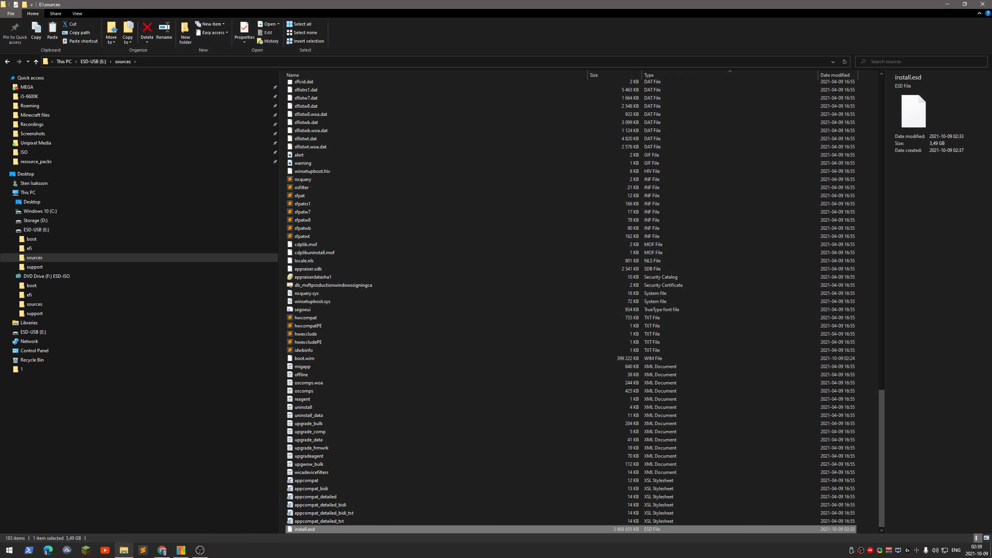
Return to the root of ESD-USB (E:) and eject the mounted DVD Drive (F:) ESD-ISO image
click(248, 228)
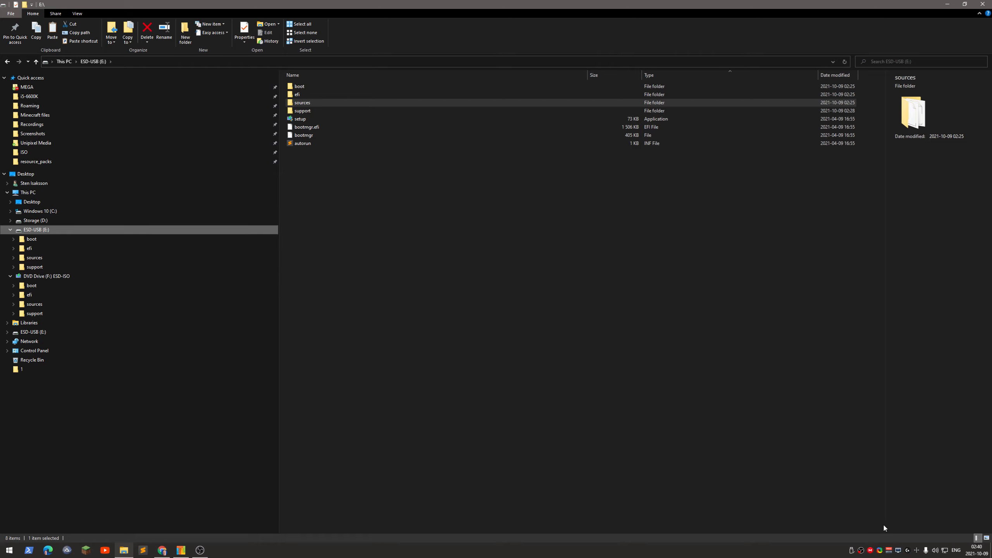
click(852, 550)
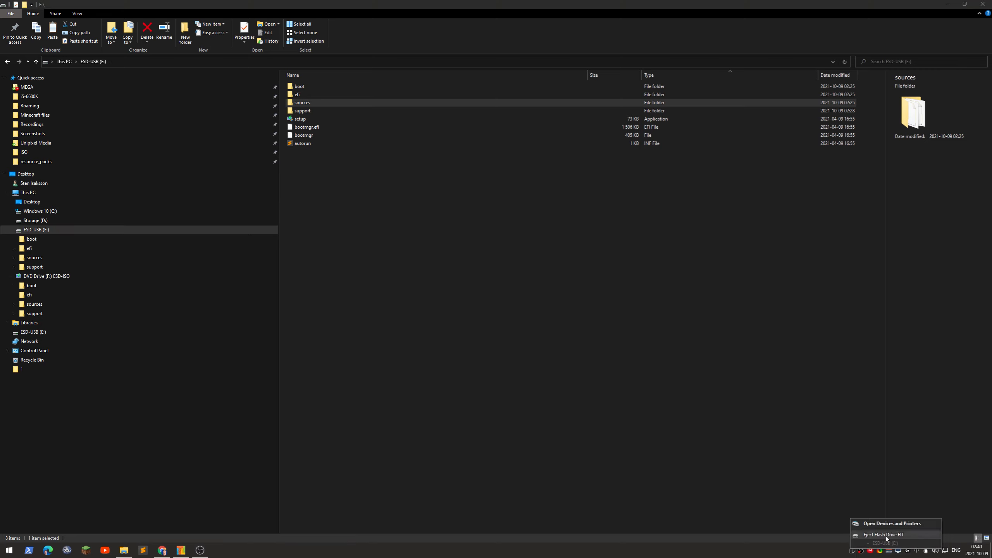
click(573, 322)
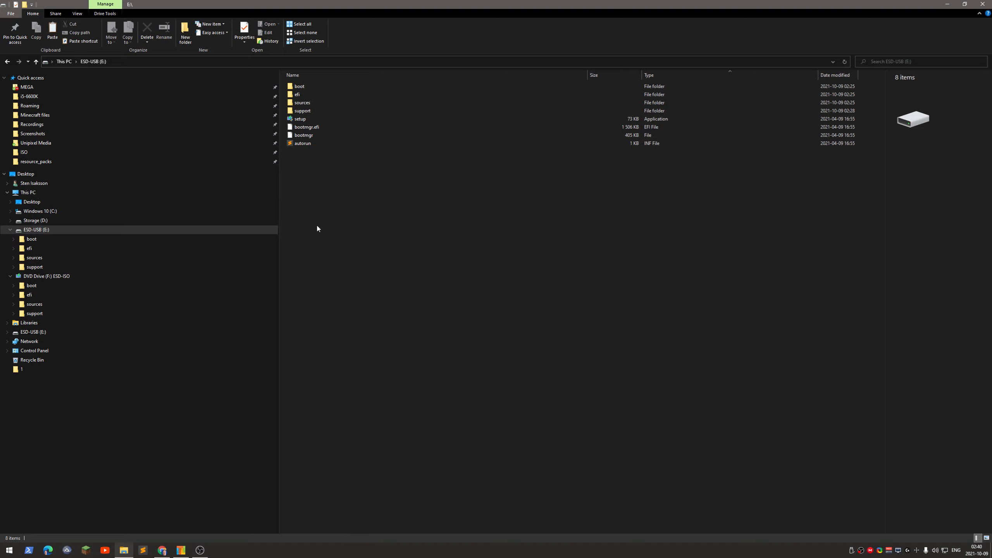
right_click(64, 277)
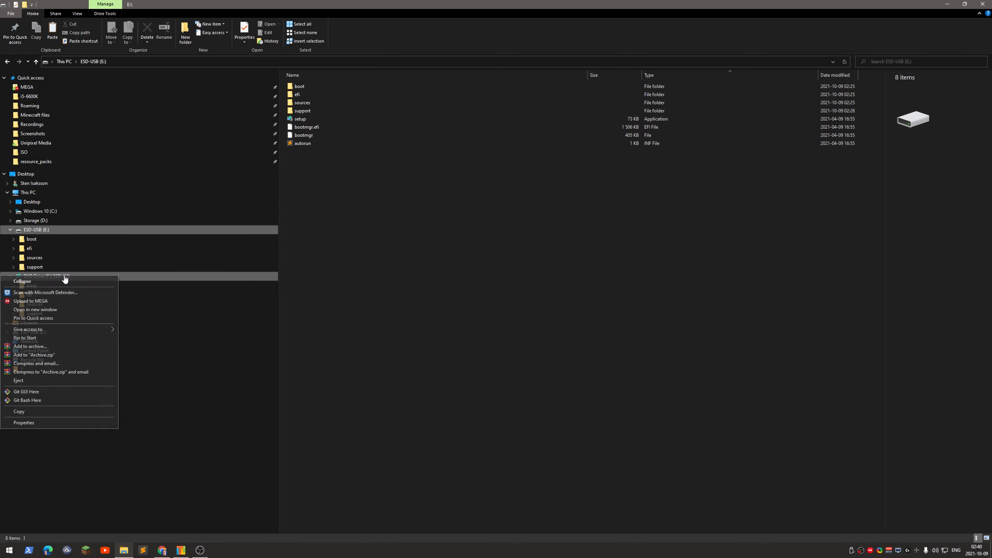
click(62, 381)
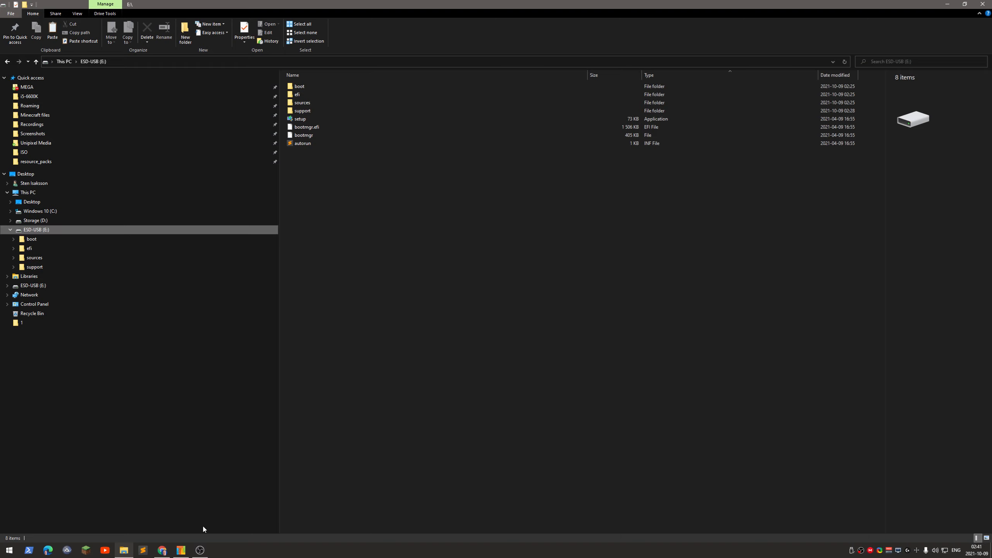
Switch to NTLite and add the ESD-USB (E:) drive as an image directory
click(182, 550)
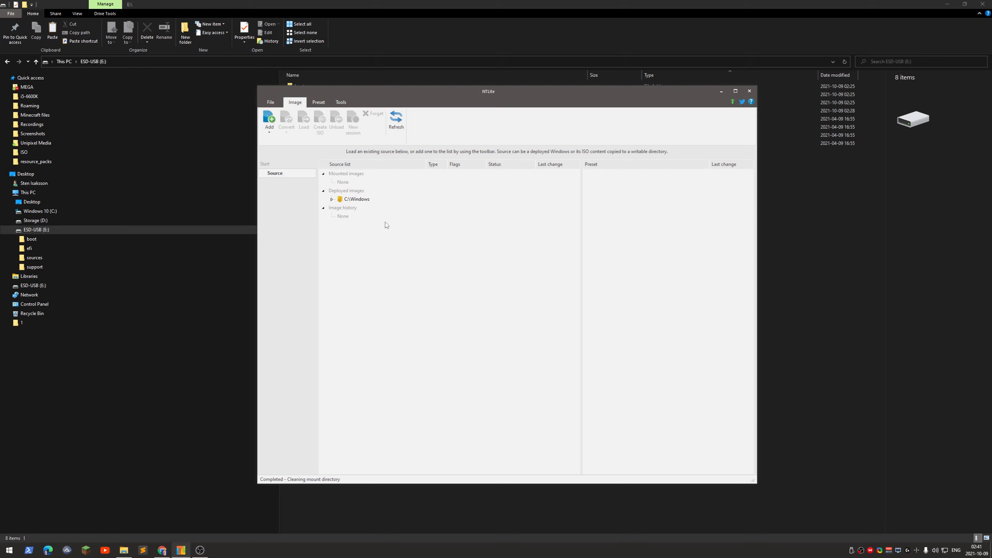
click(345, 218)
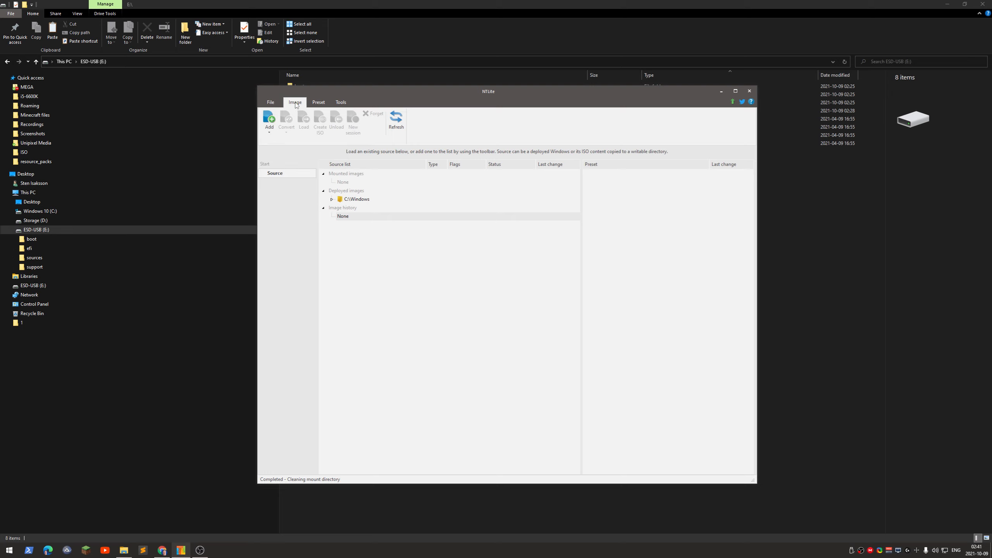
click(269, 133)
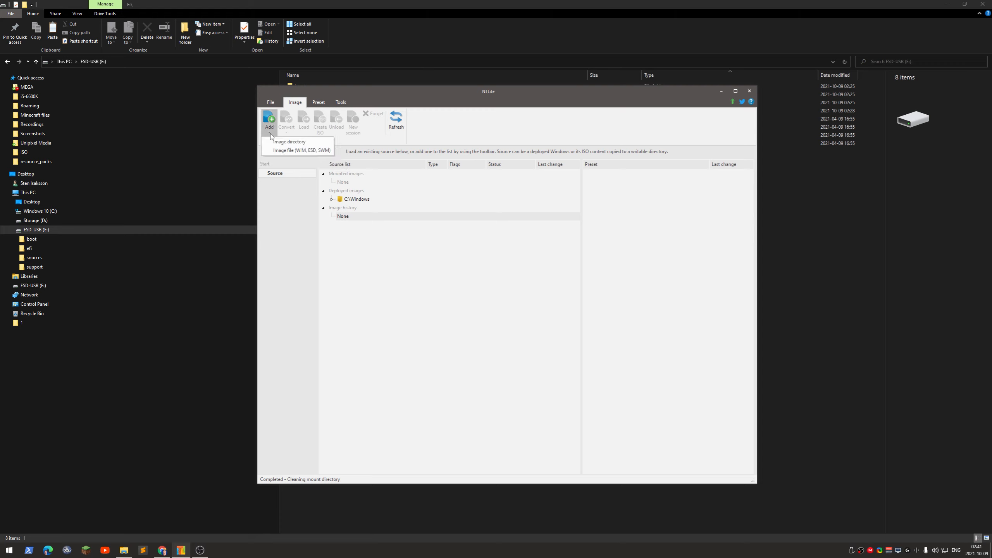
click(324, 143)
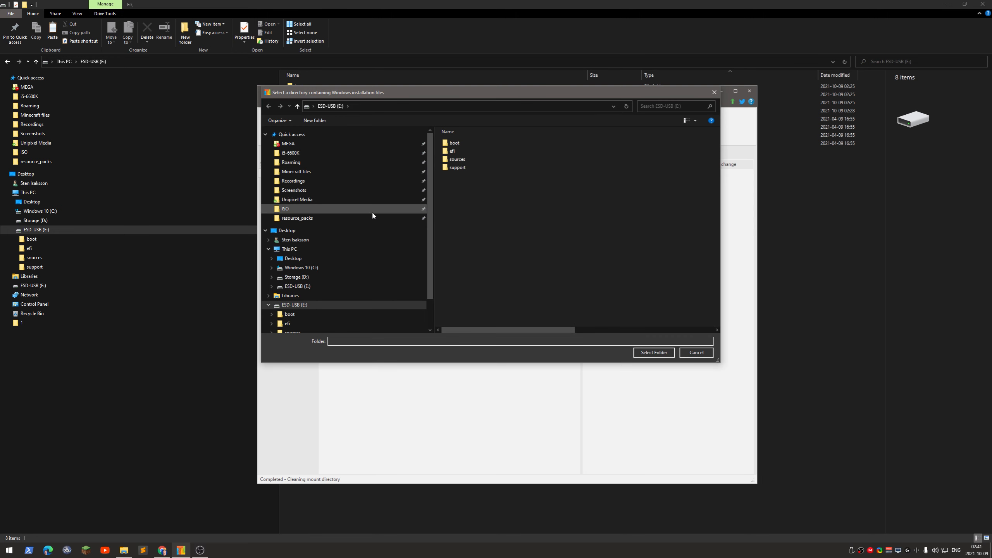
click(339, 287)
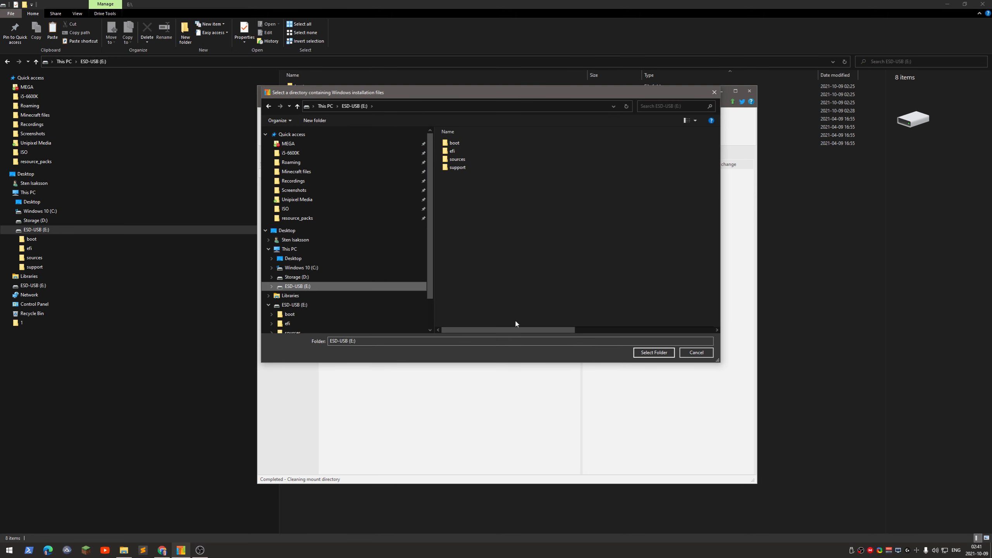
click(652, 353)
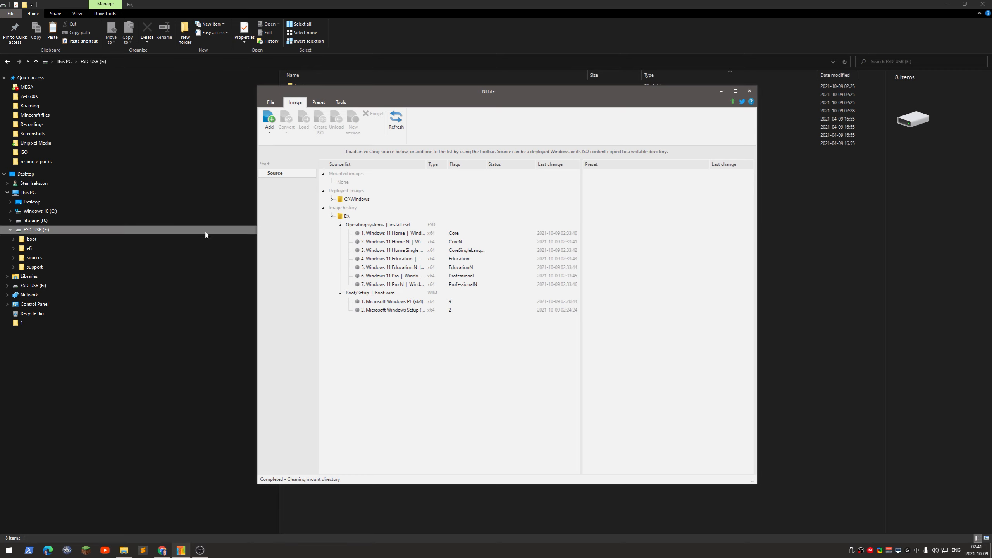
Start creating an ISO from the E:\ image source, saving it on Storage (D:) as "Windows 11 modified"
right_click(347, 217)
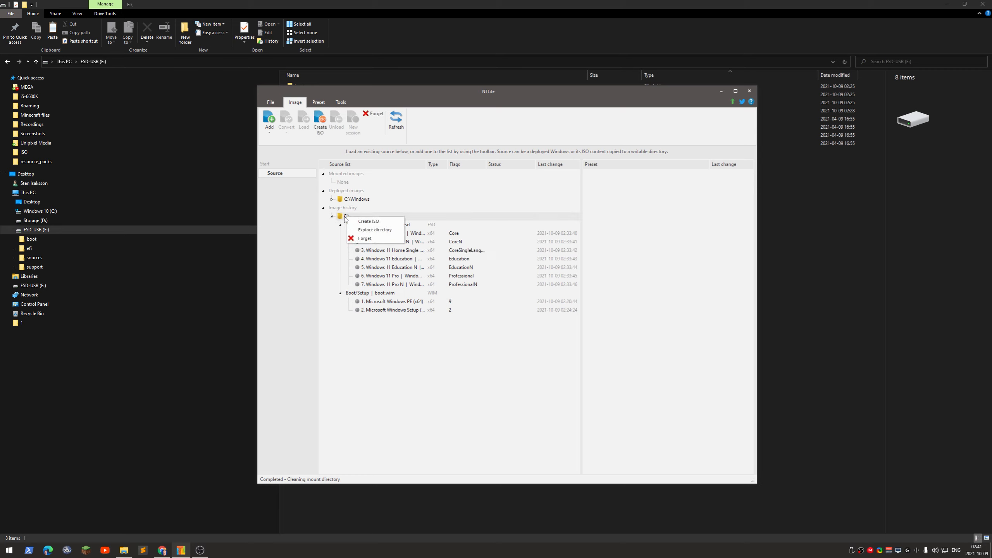
click(328, 252)
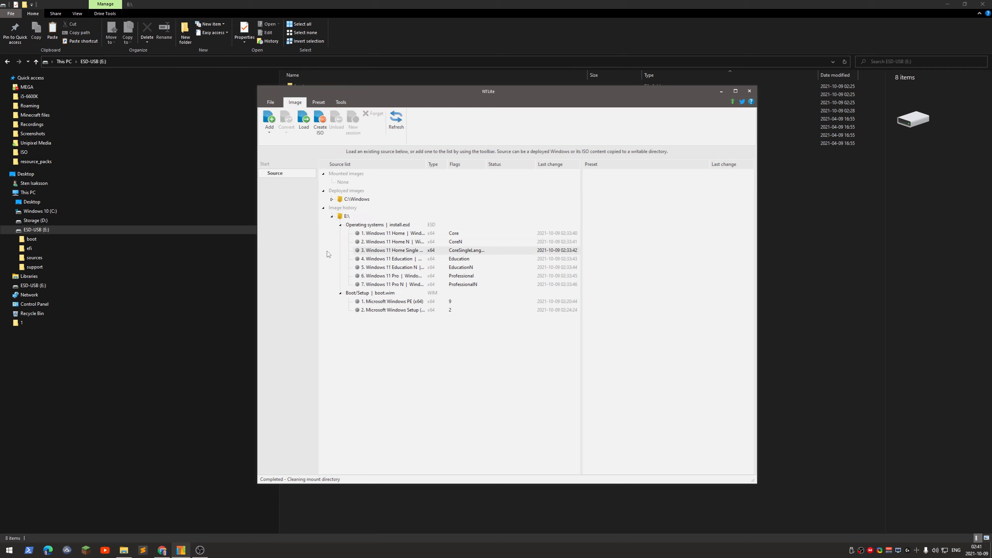
right_click(346, 218)
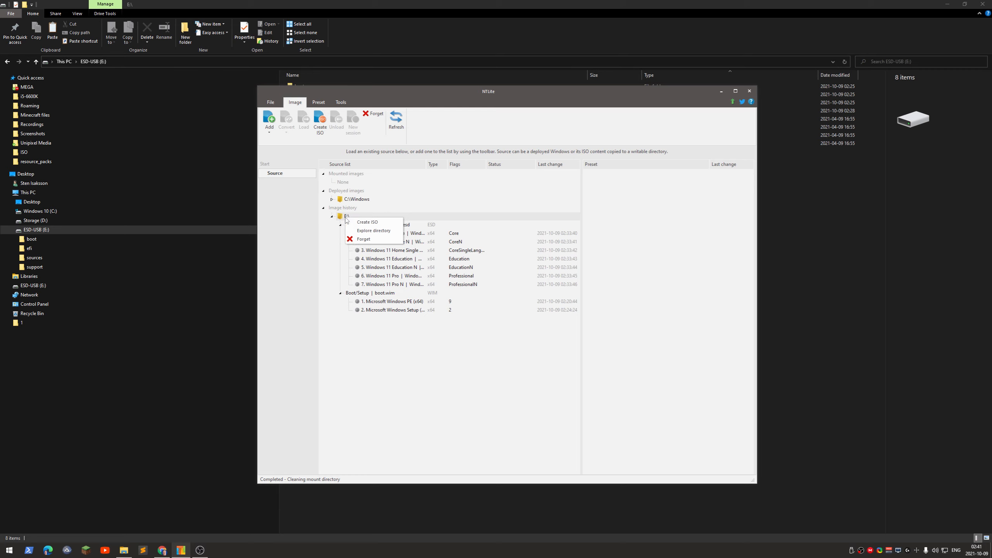
click(393, 224)
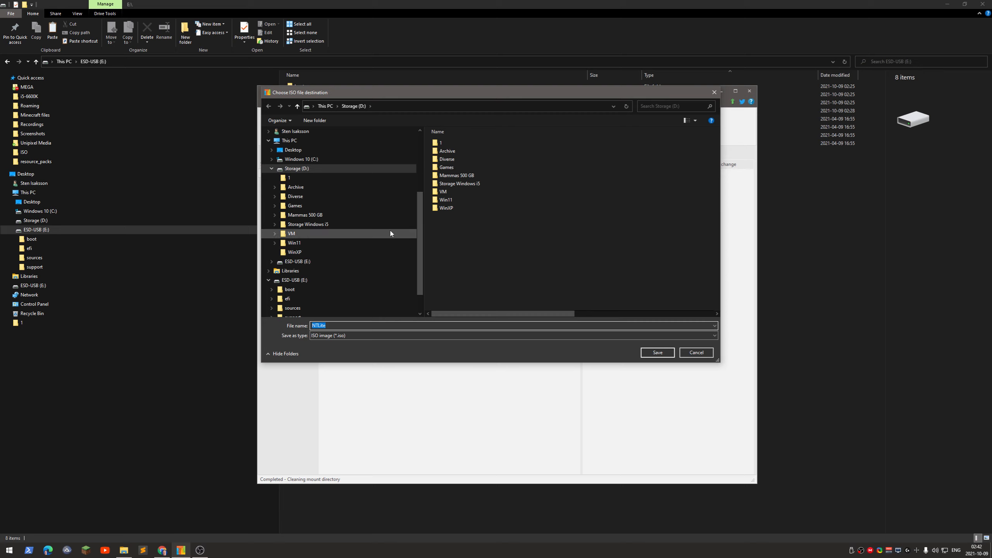
click(356, 172)
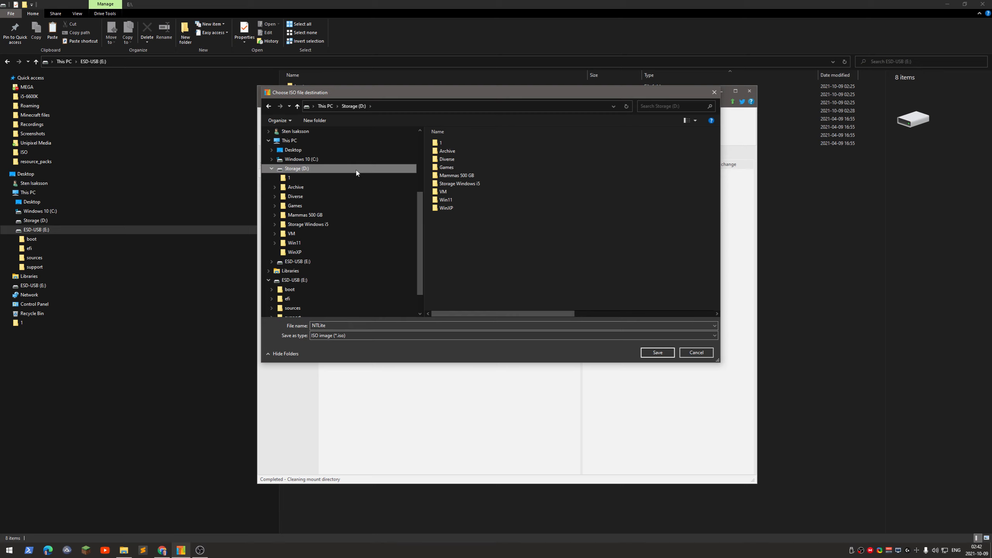
double_click(356, 172)
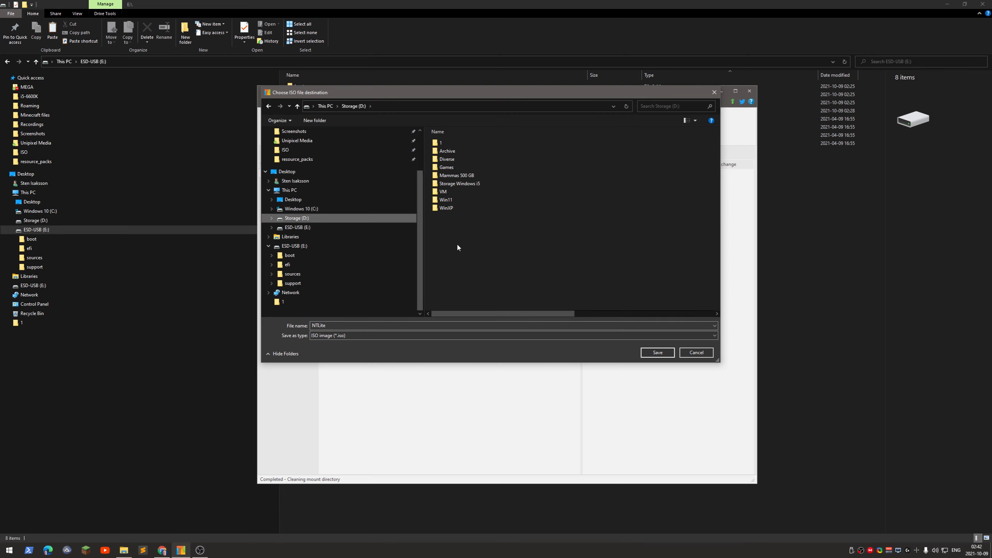
click(428, 325)
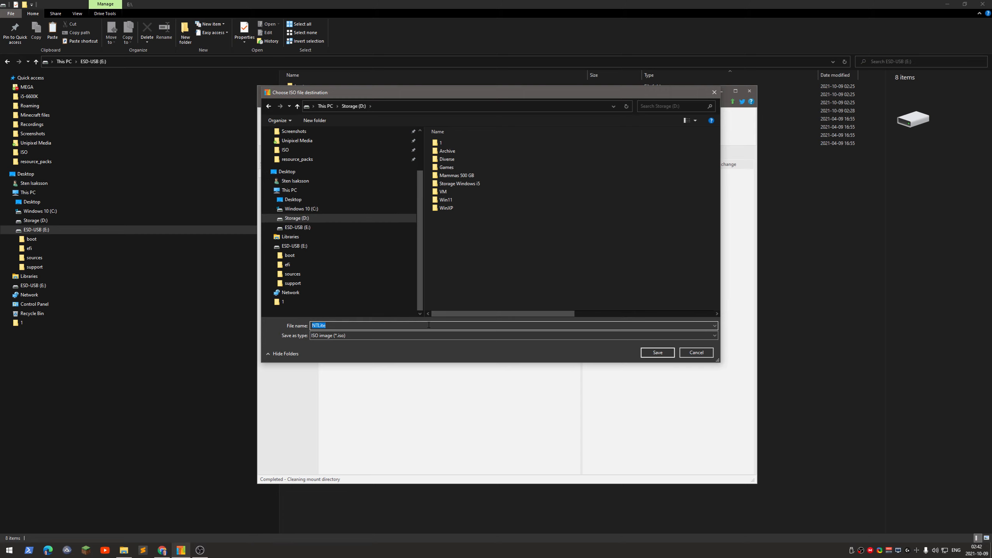
text(Wind)
text(ows 11 modified)
key(Return)
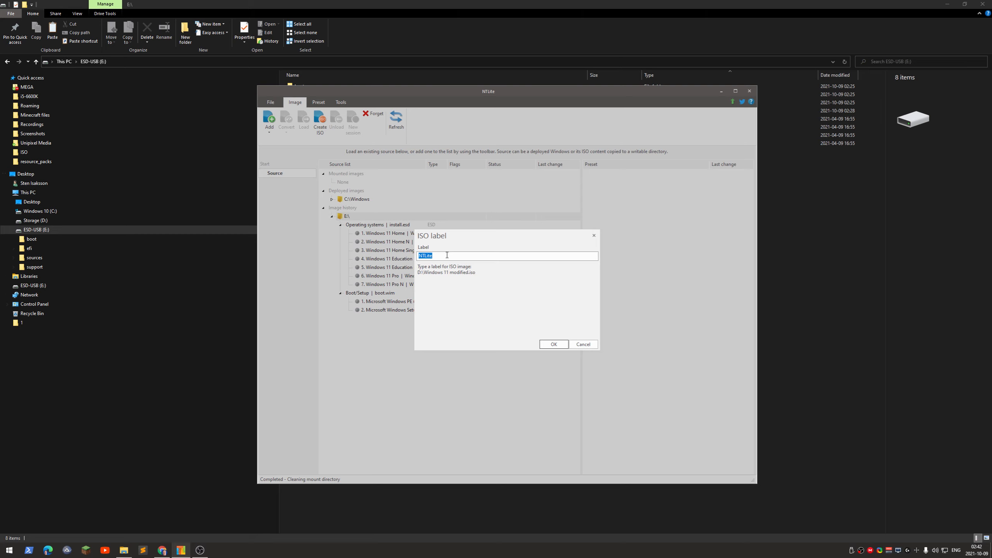
Set the ISO label to "Win11-ISO", build the image and dismiss the completion notice
text(Win11-ISO)
click(555, 343)
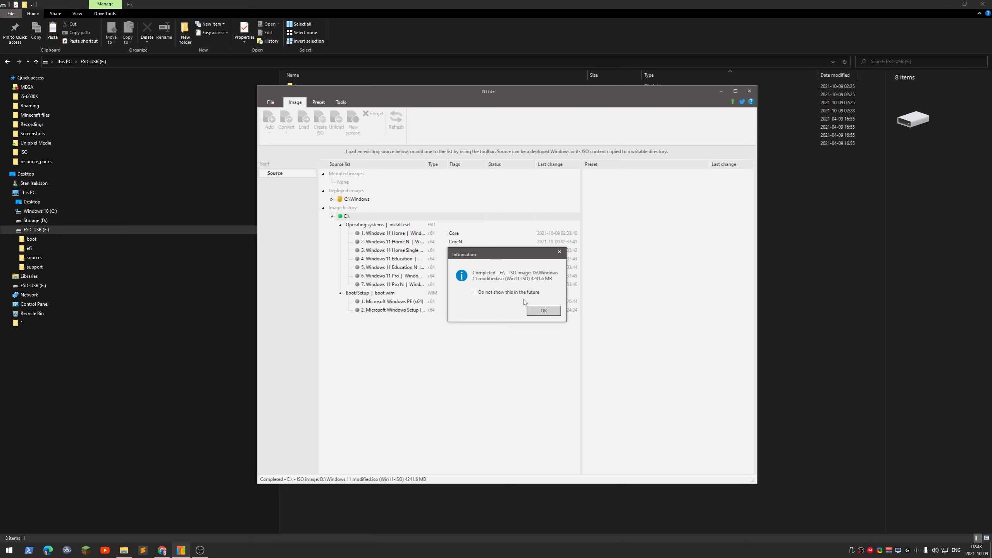
click(543, 311)
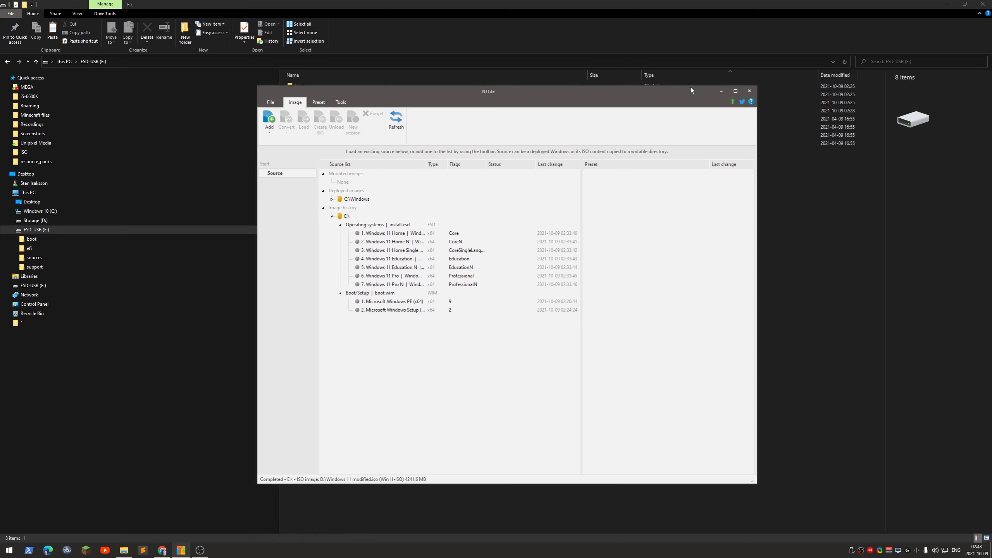
Minimize NTLite and locate the "Windows 11 modified" disc image on Storage (D:) in File Explorer
click(721, 92)
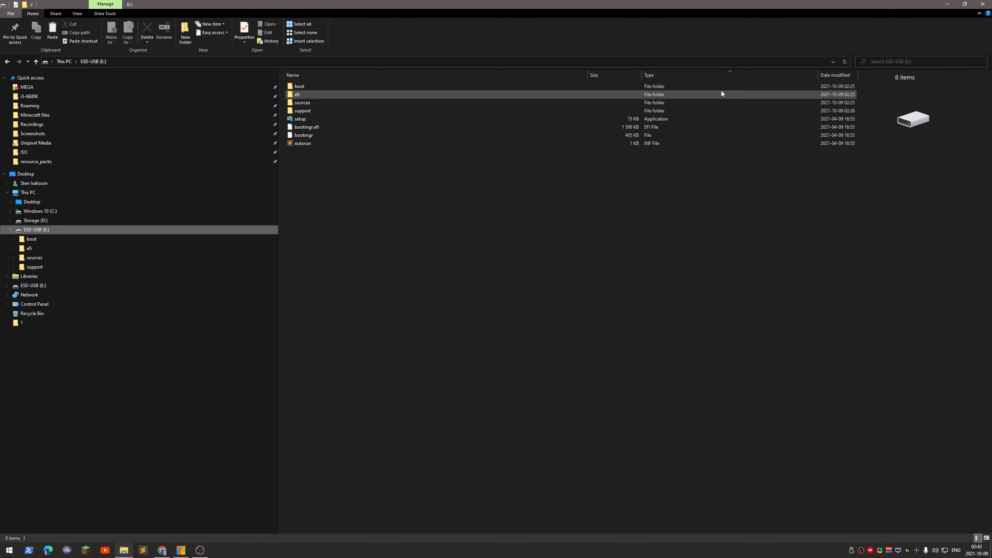
click(215, 221)
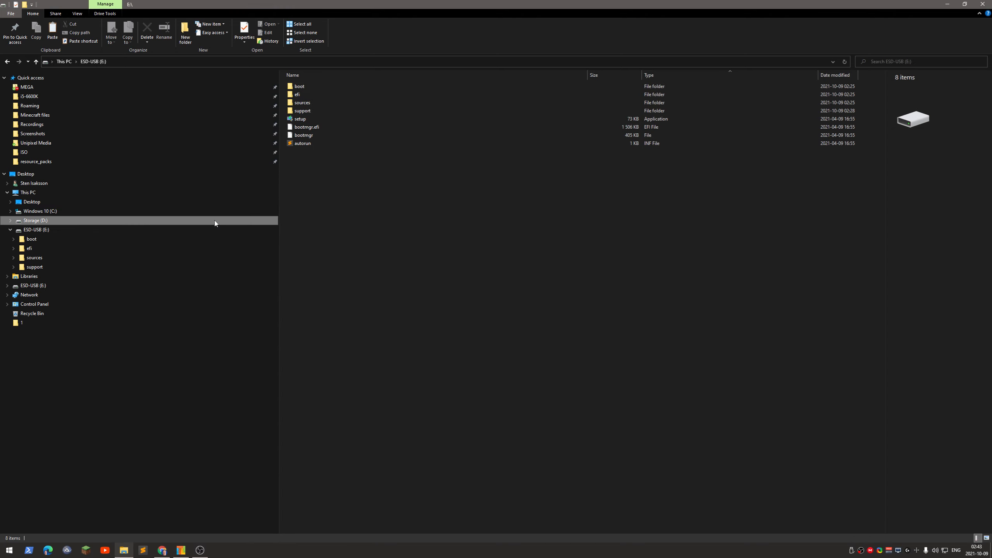
click(343, 185)
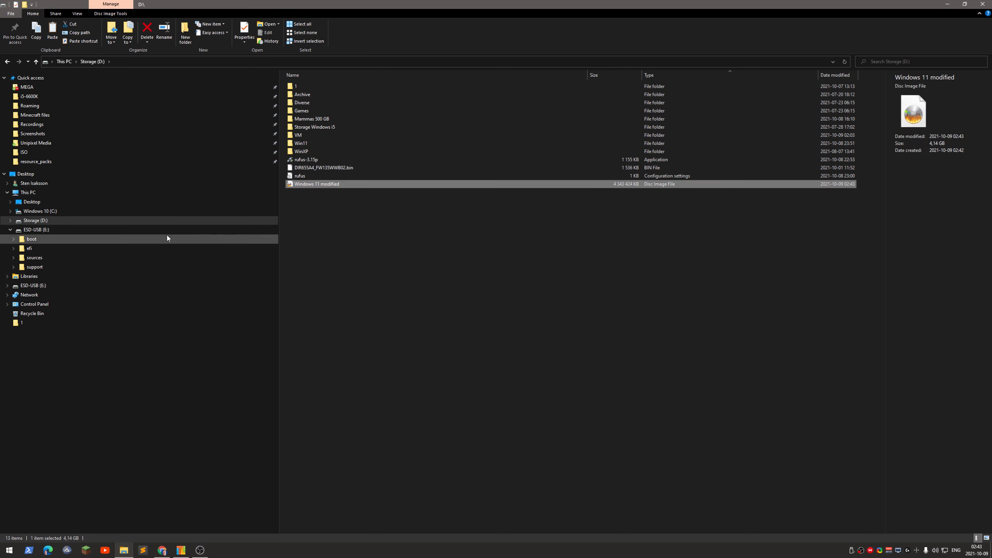
Safely eject the ESD-USB flash drive from the computer
right_click(44, 231)
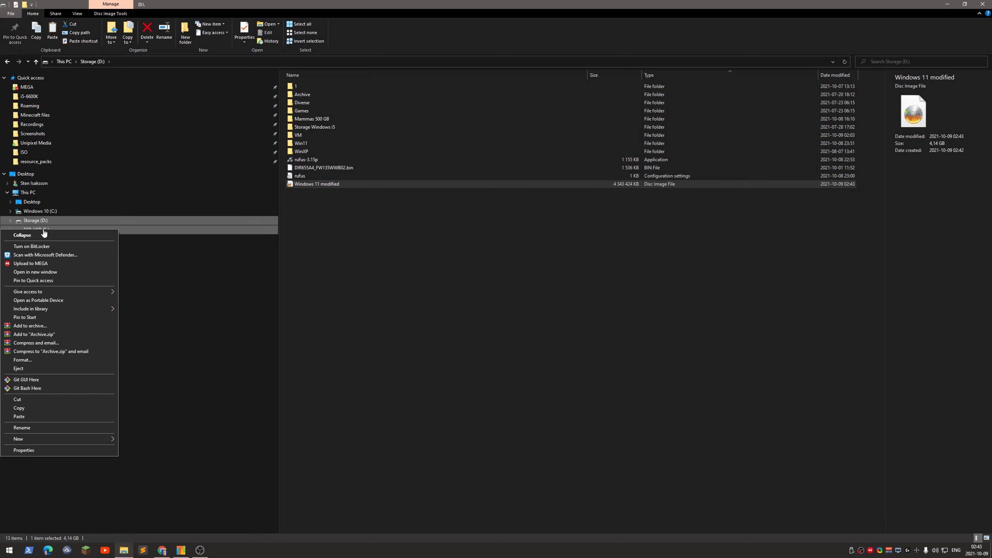
click(483, 299)
click(870, 551)
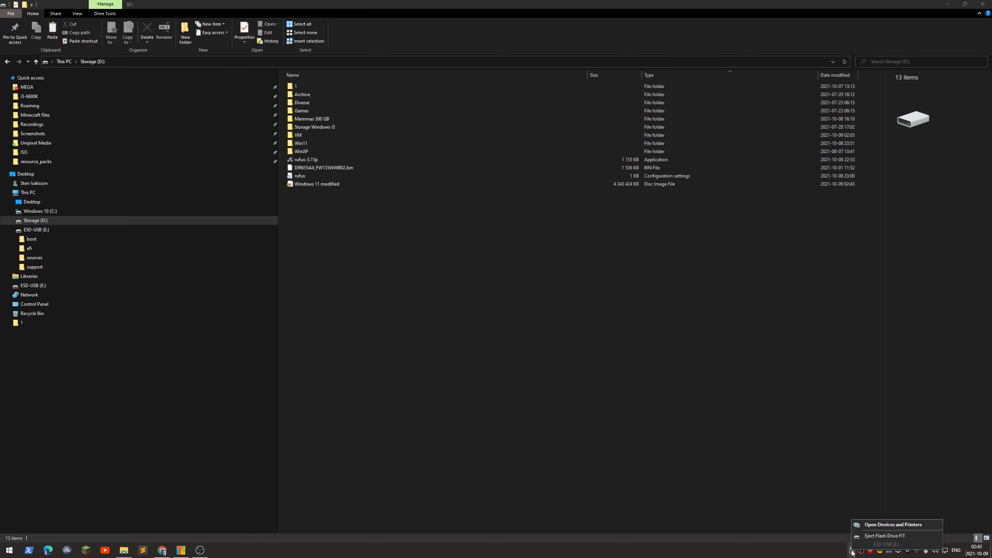
click(865, 536)
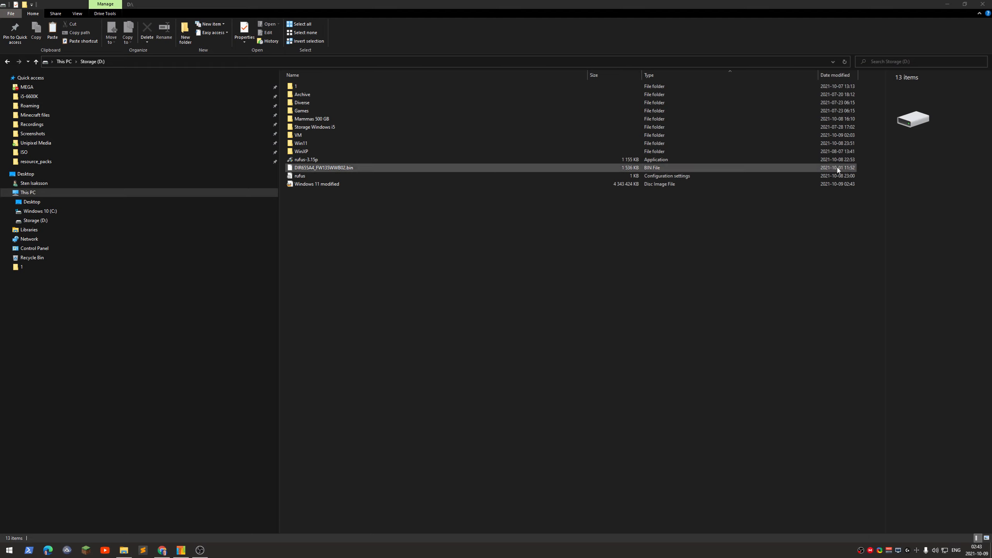
Minimize File Explorer and launch VMware Workstation Pro by searching for "vm"
click(948, 3)
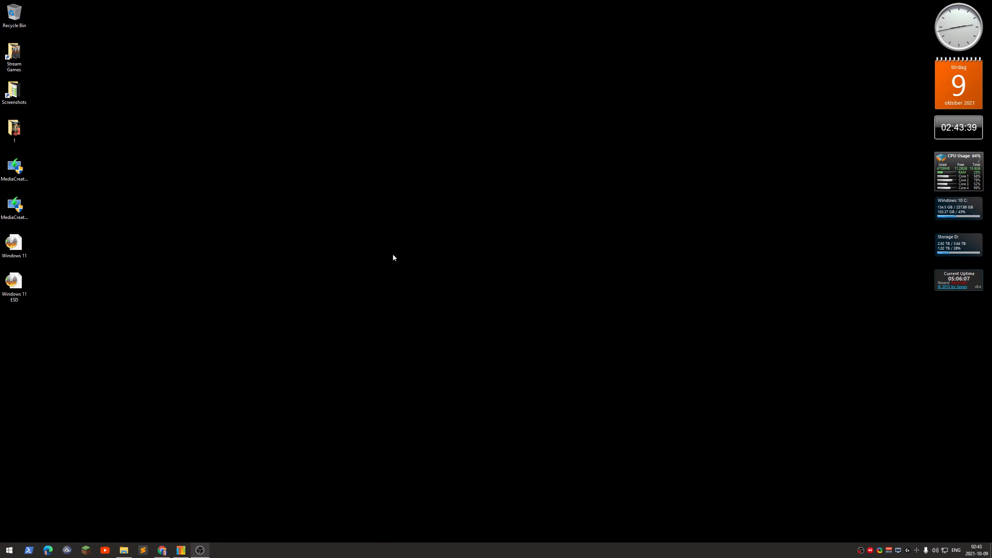
key(super)
text(vm)
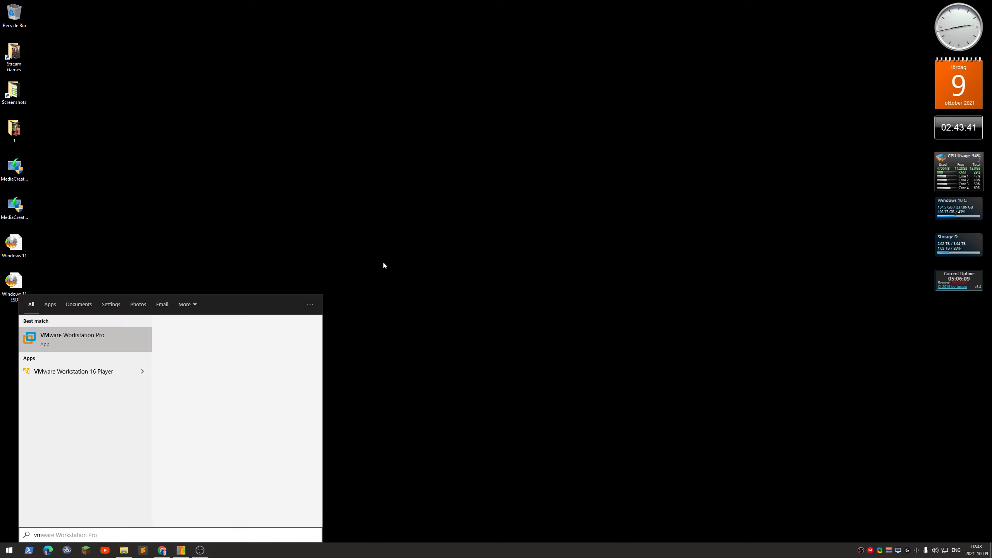
key(Return)
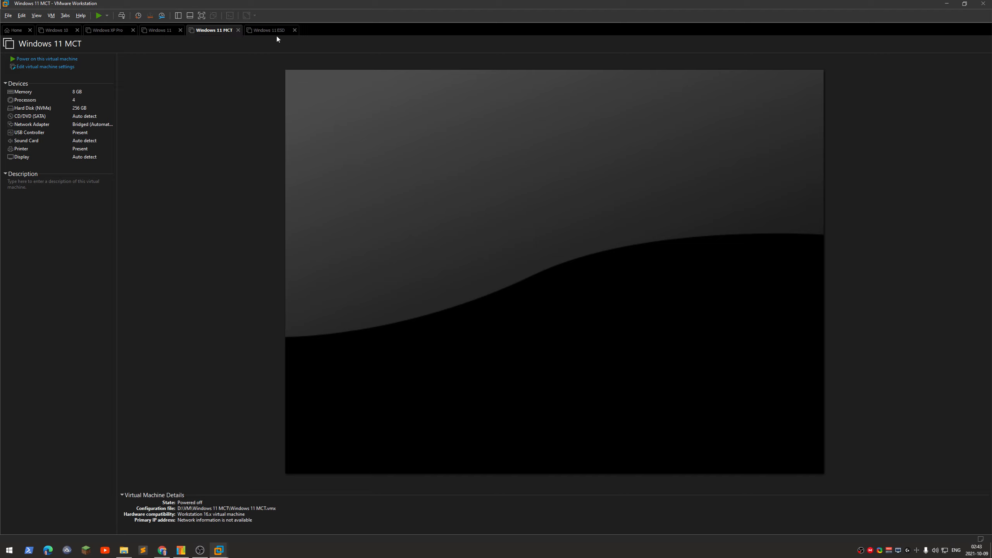
Check which physical drives are available to the Windows 11 ESD virtual machine's CD/DVD device, leaving its settings without saving
click(274, 30)
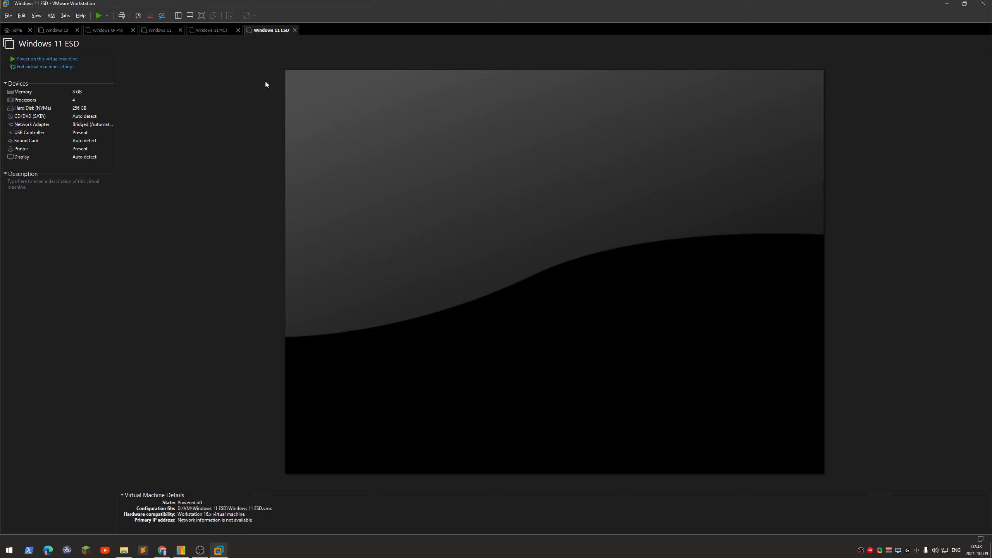
click(51, 68)
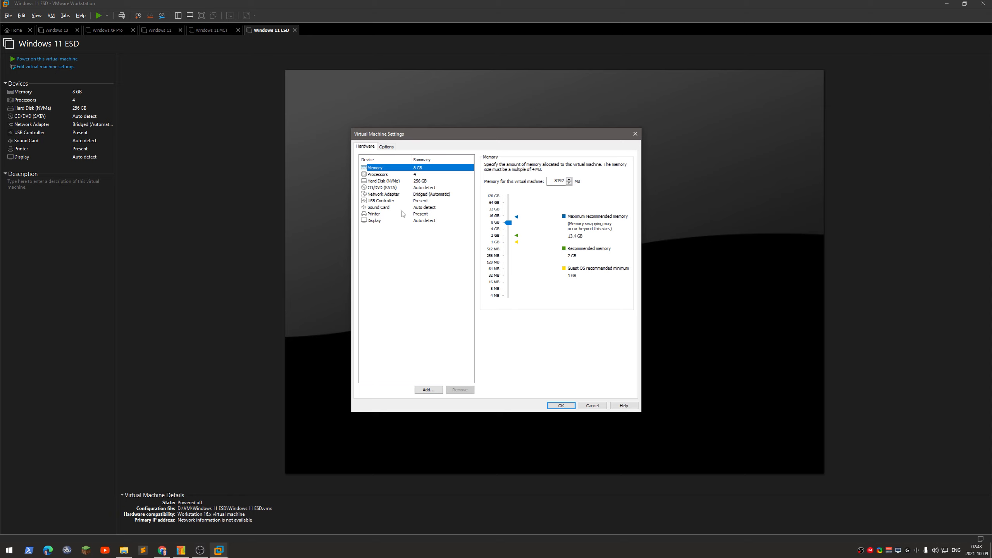
click(406, 189)
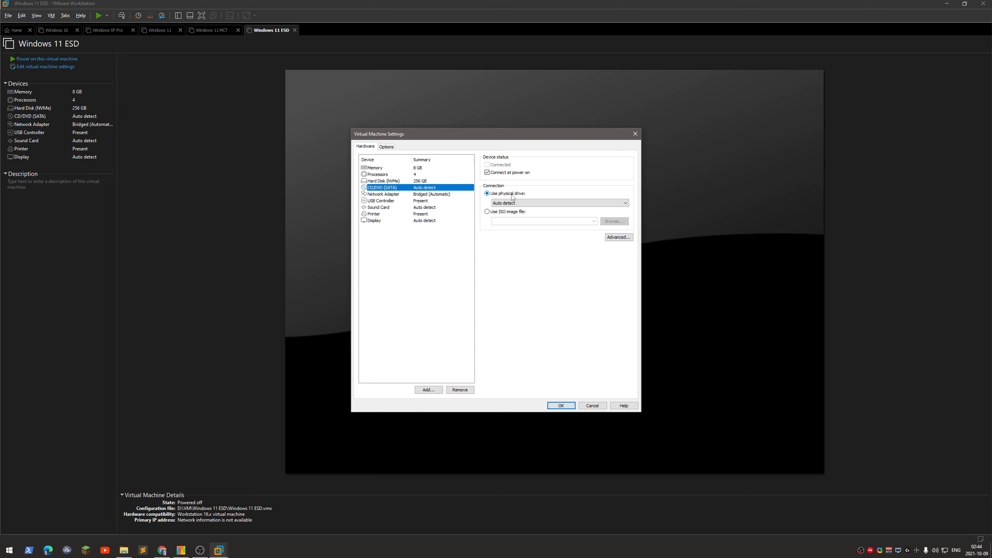
click(520, 203)
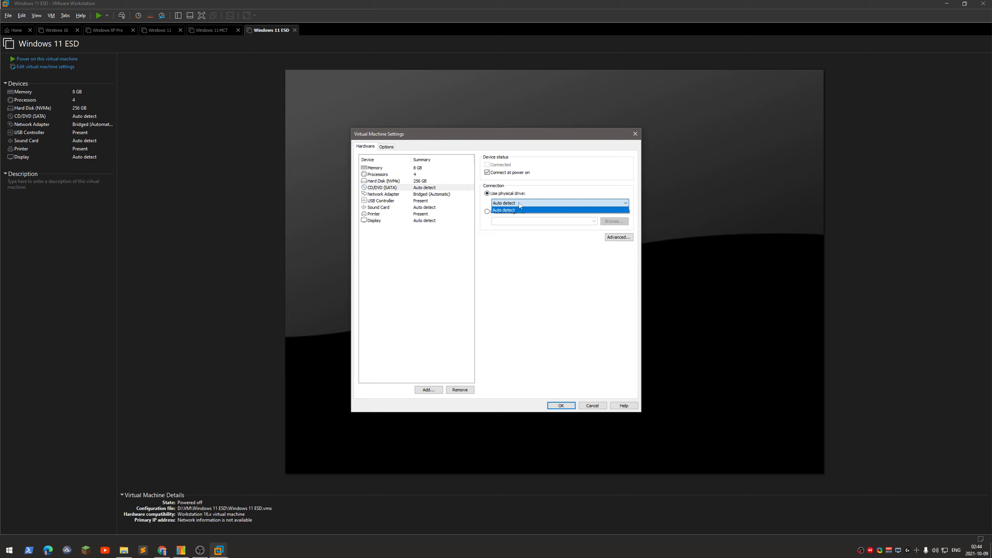
click(519, 204)
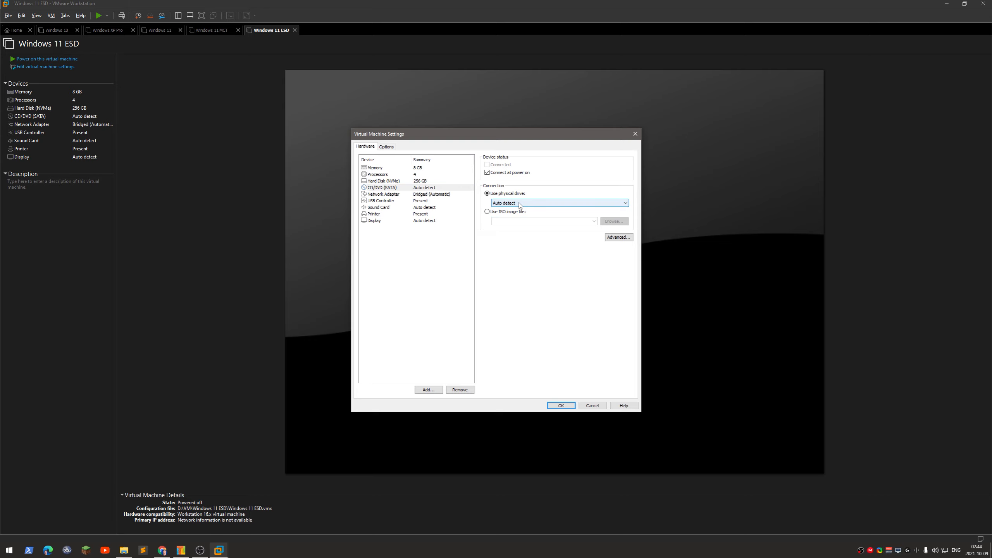
click(592, 406)
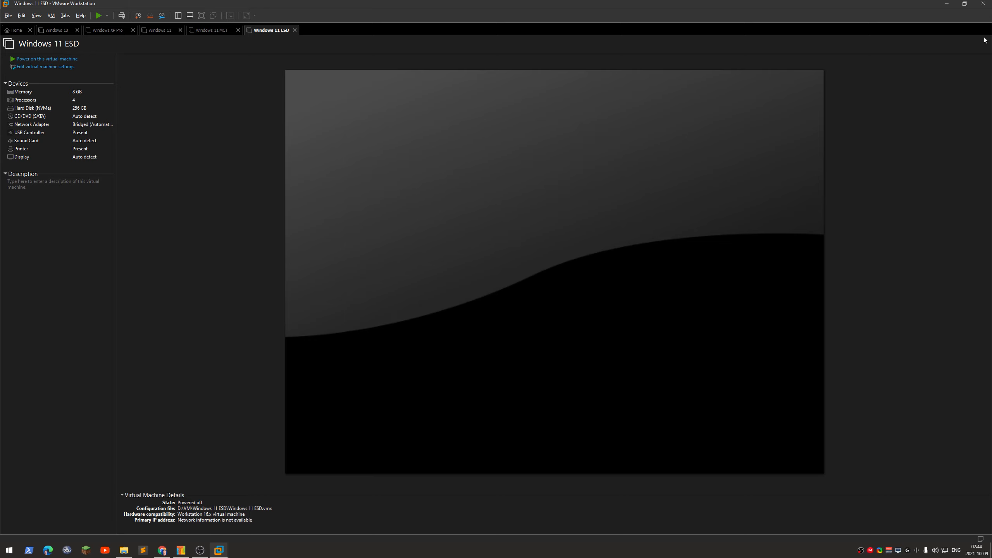
Close VMware Workstation and mount the "Windows 11 modified" disc image from Storage (D:) with Windows Explorer, closing File Explorer when done
click(984, 3)
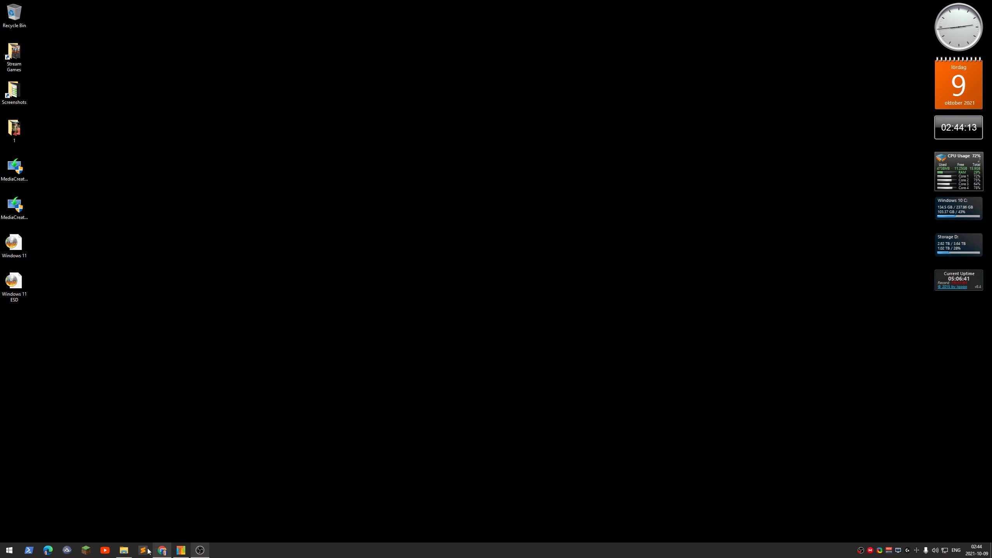
click(124, 550)
right_click(324, 187)
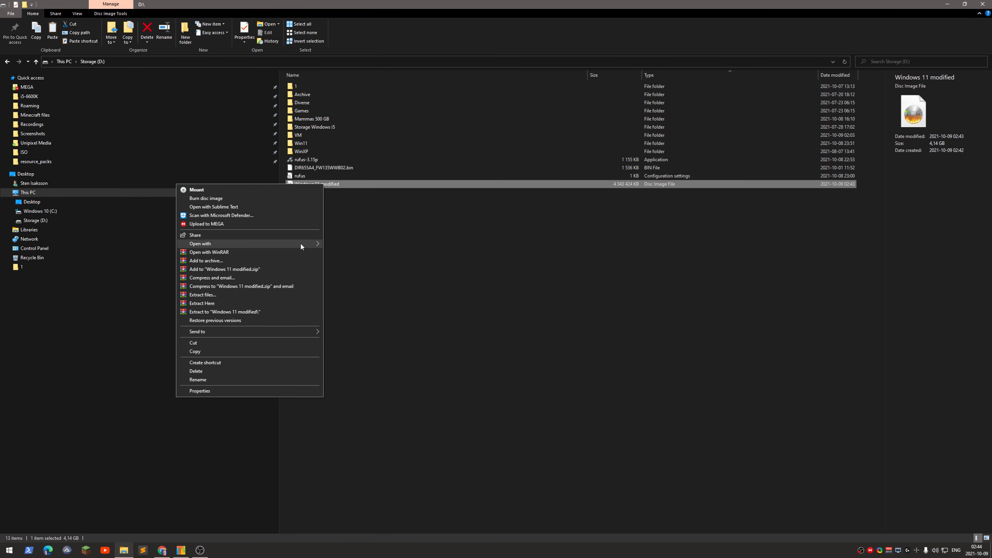
mouse_move(300, 242)
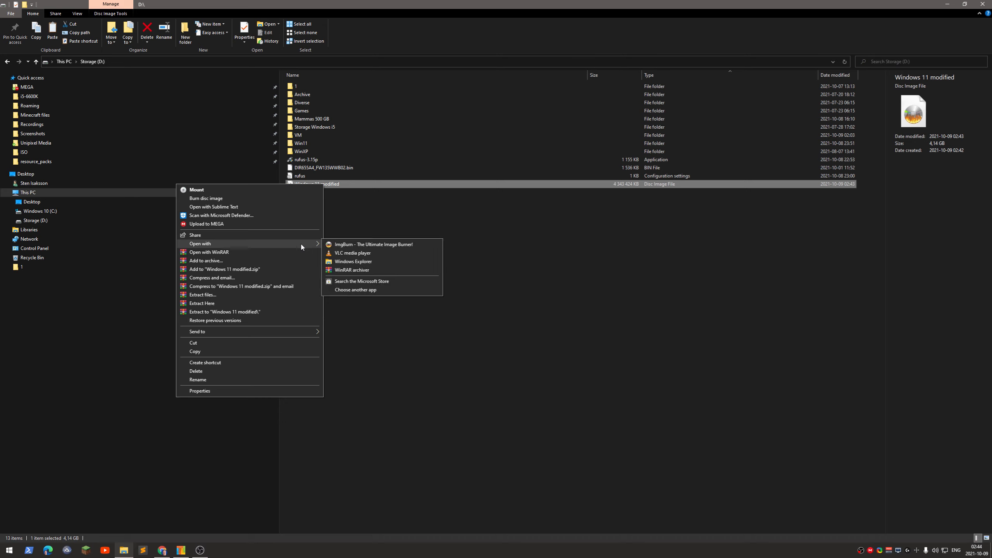
click(398, 262)
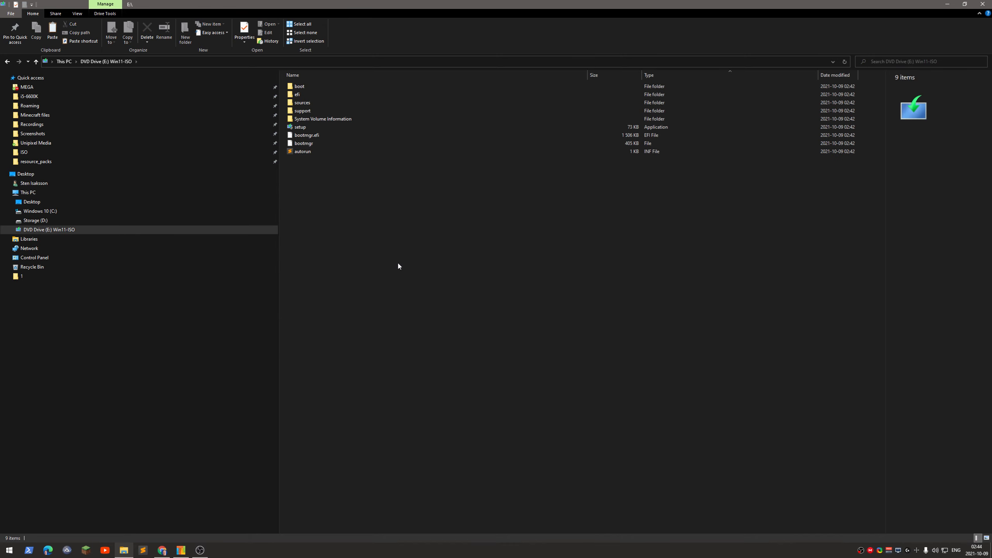
click(984, 4)
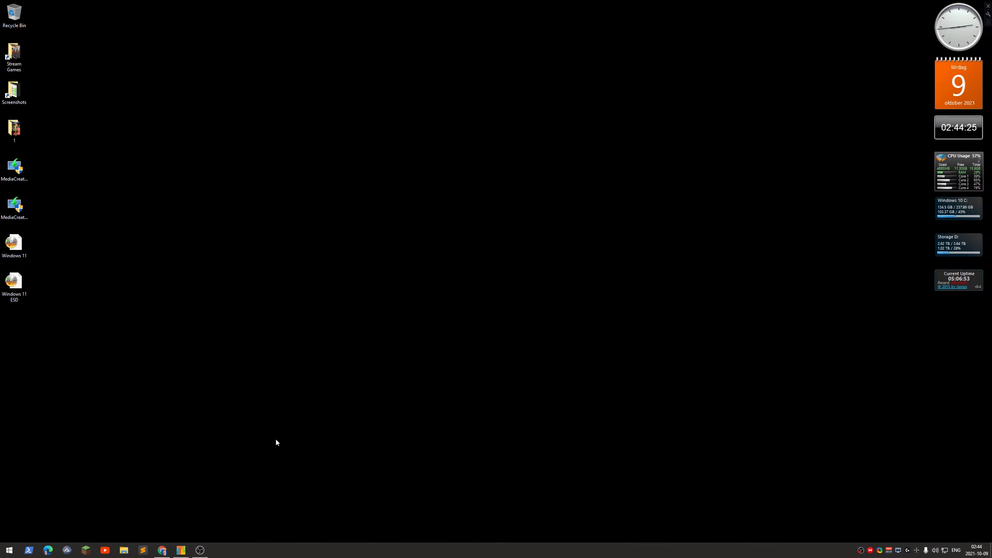
Relaunch VMware Workstation Pro by searching the computer for "vm"
key(super)
text(vmw)
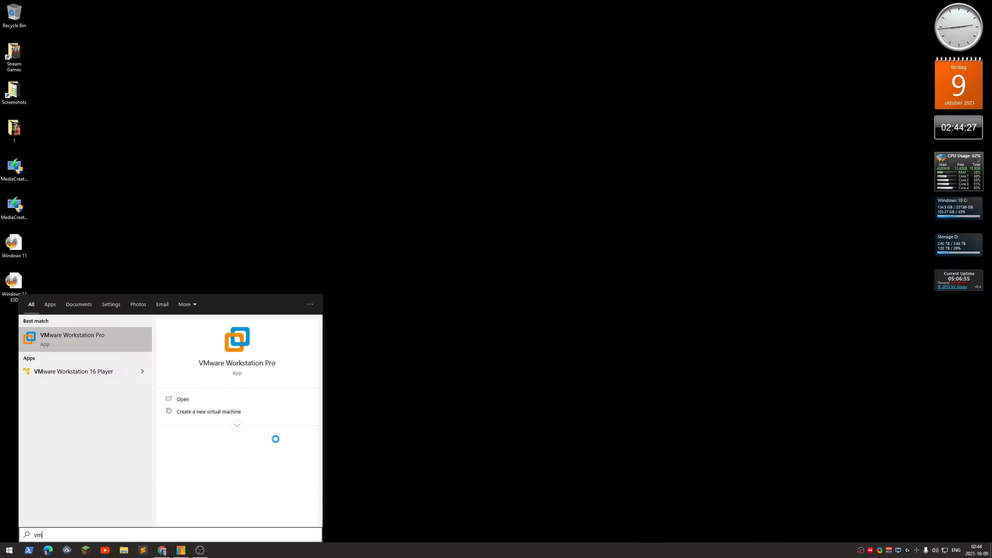
key(Return)
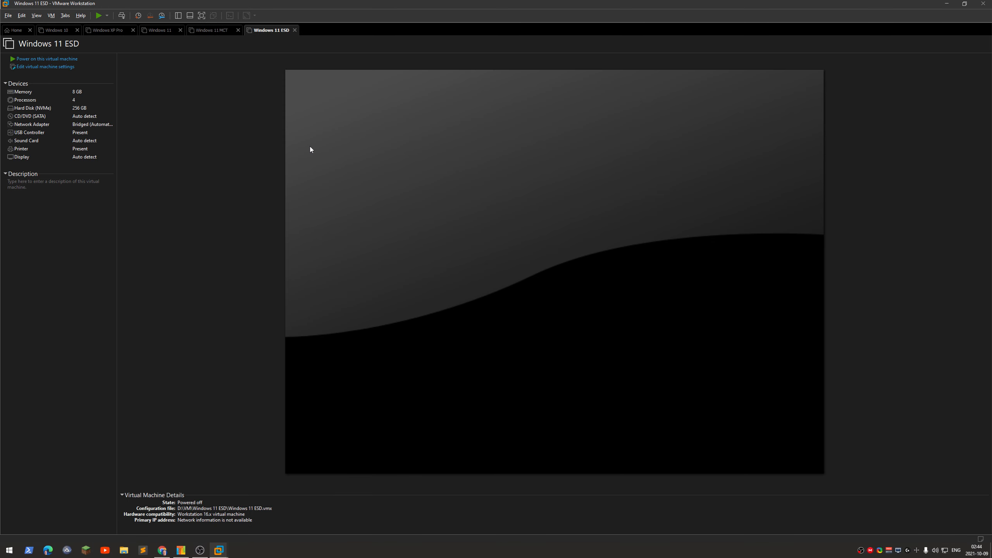
Set the Windows 11 ESD virtual machine's CD/DVD device to physical drive E:, checking the mounted Win11-ISO drive letter in File Explorer
click(40, 68)
click(405, 189)
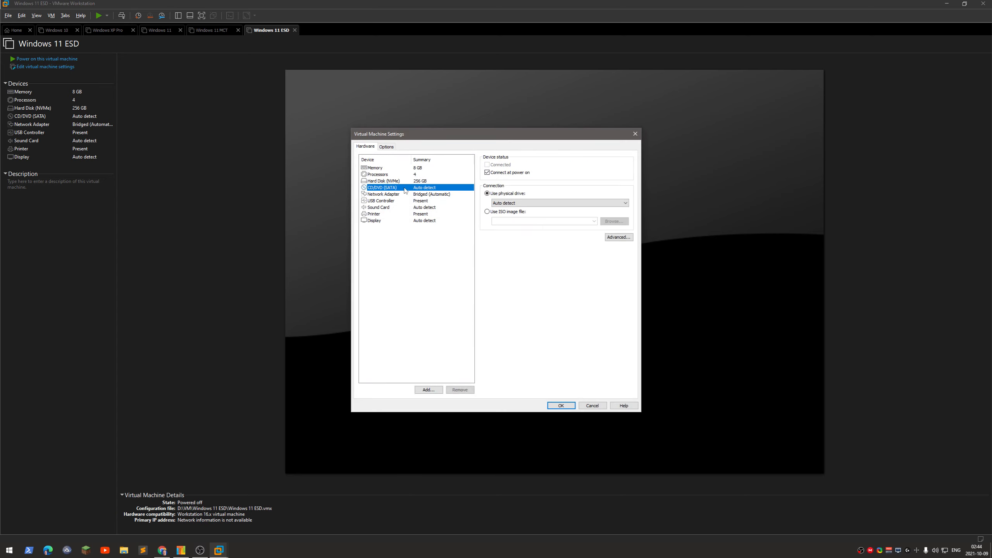
click(524, 203)
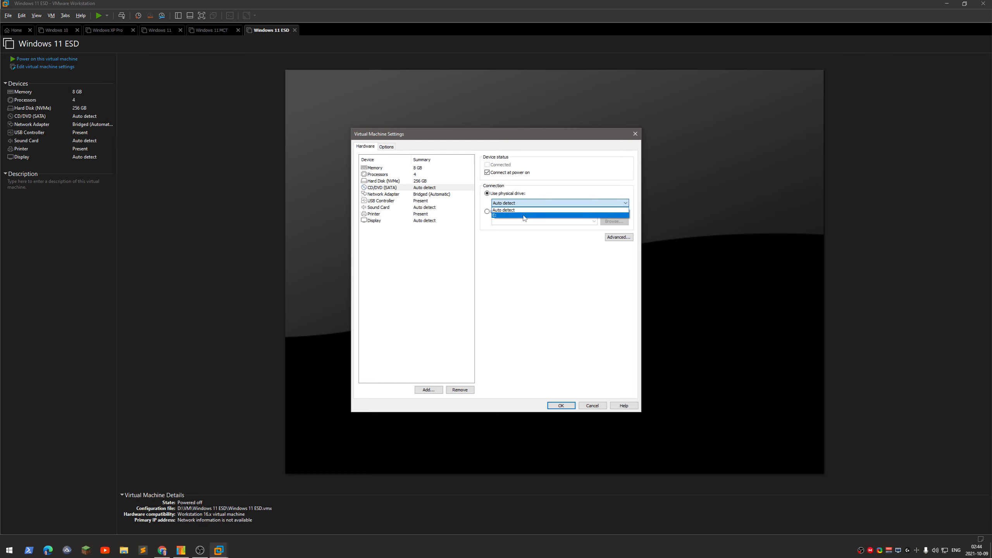
click(524, 216)
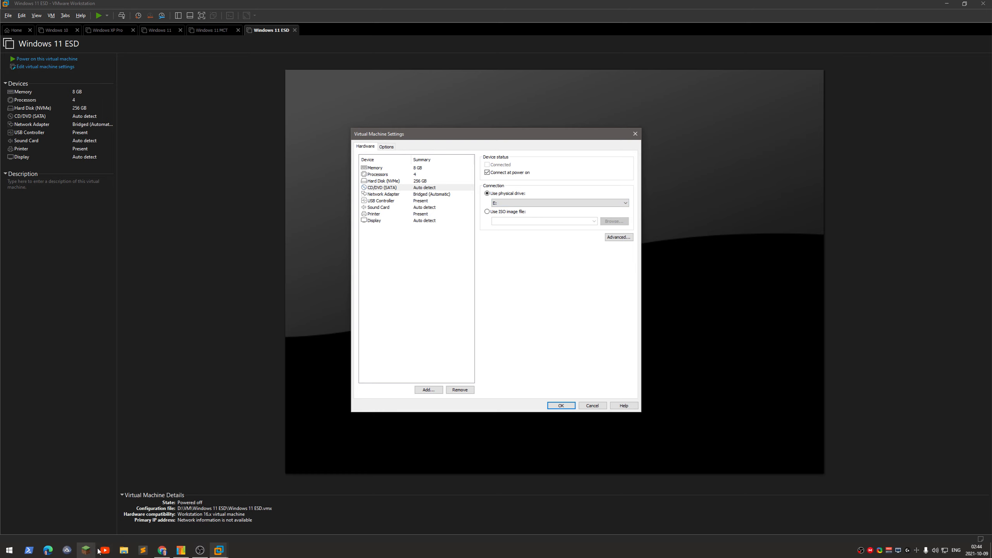
click(124, 550)
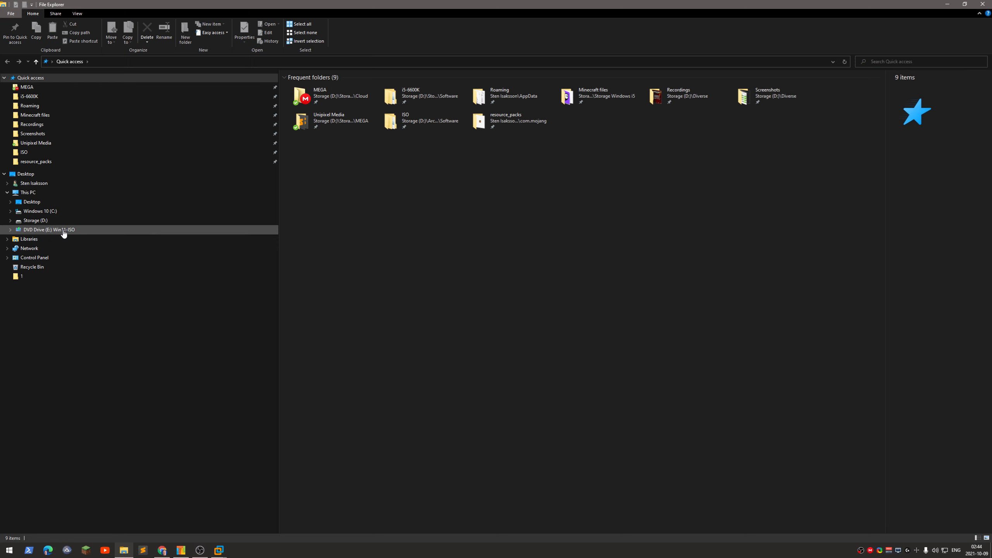
click(978, 5)
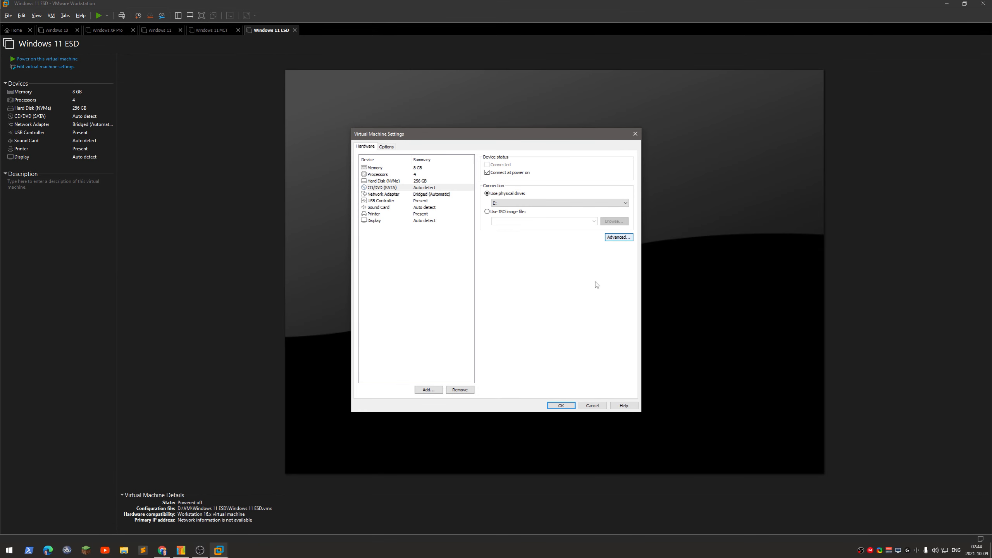
click(561, 406)
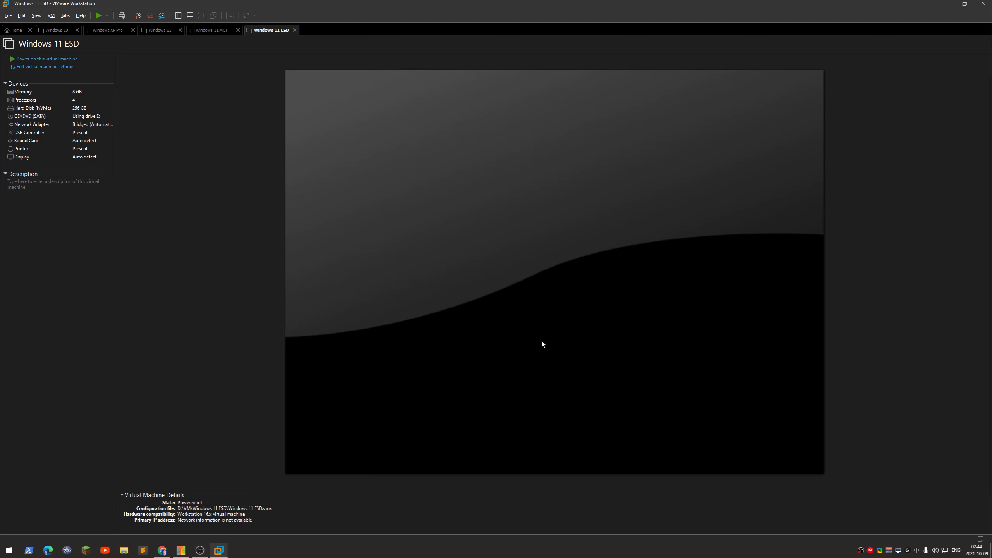
Power on the Windows 11 ESD virtual machine and boot it from the CD/DVD
click(32, 61)
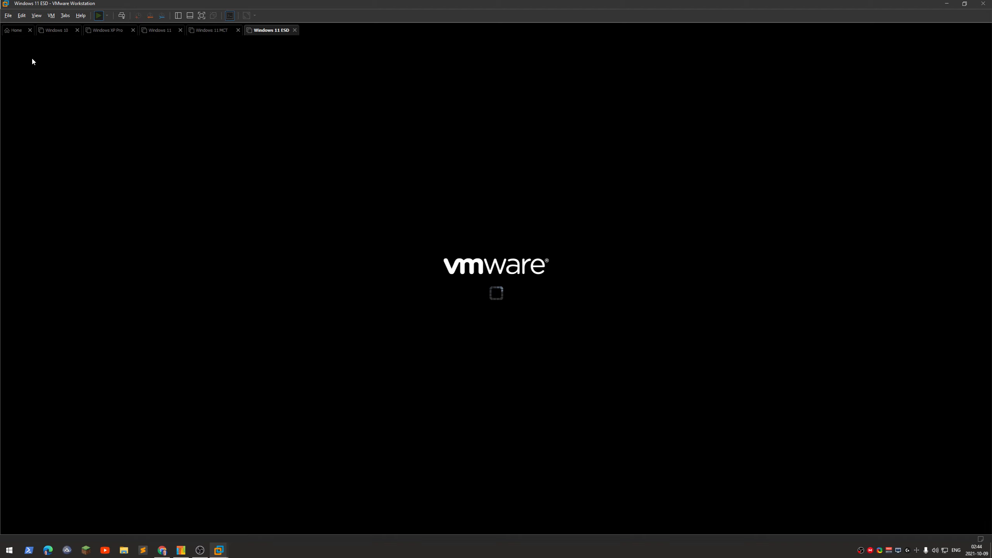
click(482, 255)
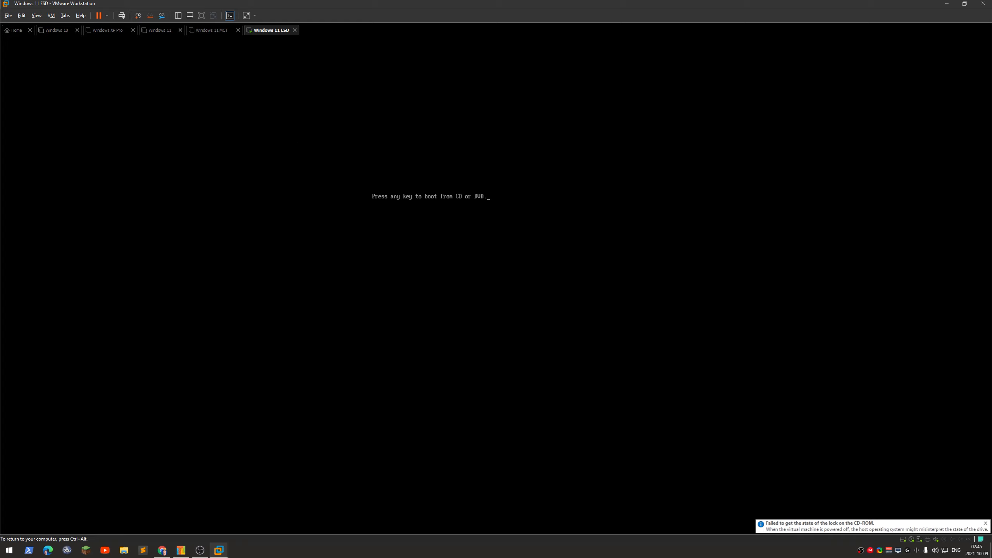
key(Return)
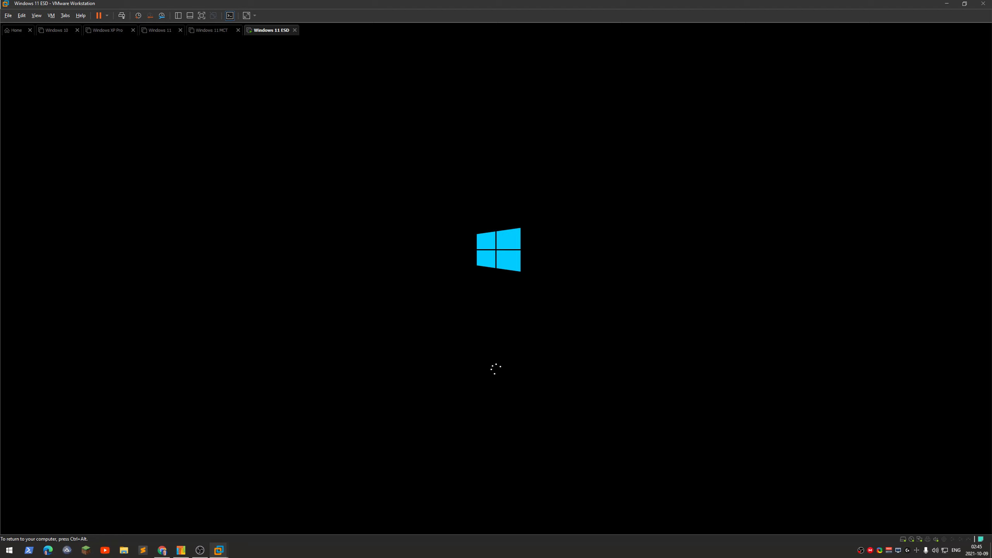
key(ctrl+alt)
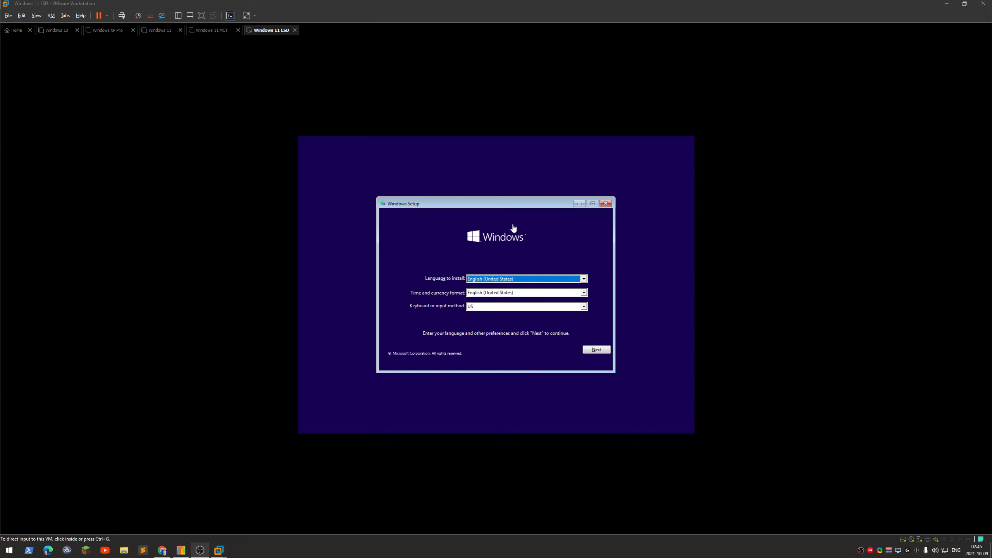
Set the time and currency format to Swedish (Sweden) in Windows Setup and start the installation
click(513, 247)
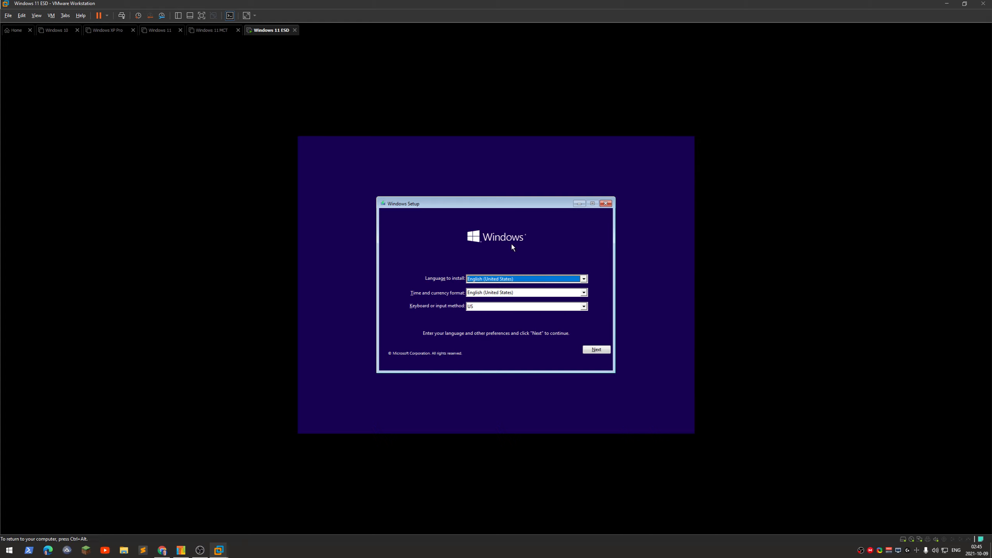
click(531, 294)
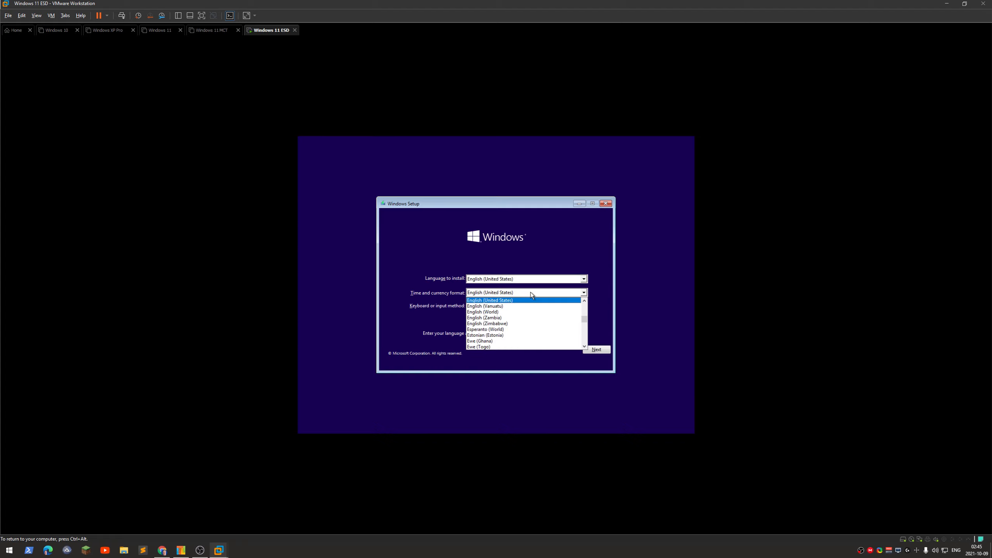
drag(585, 319, 585, 336)
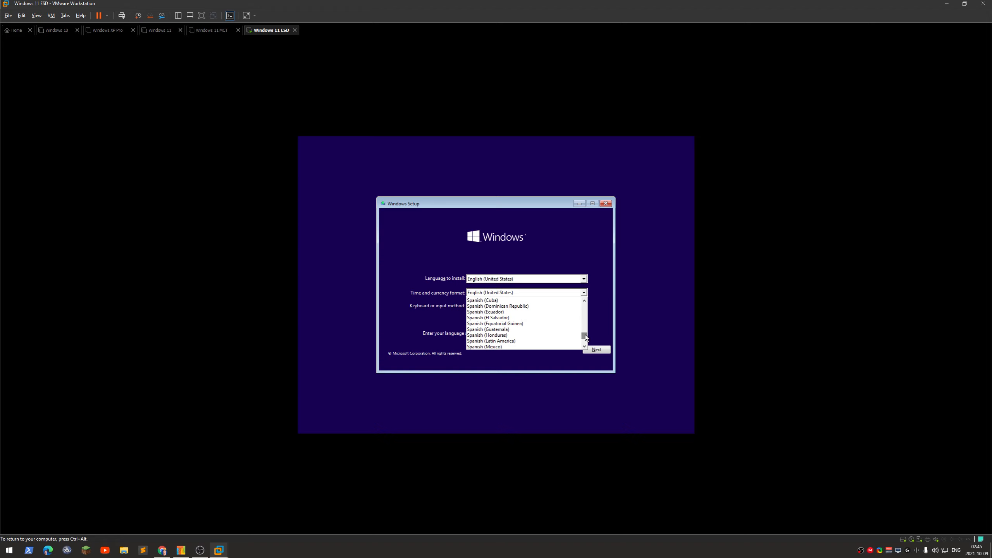
click(585, 346)
click(586, 346)
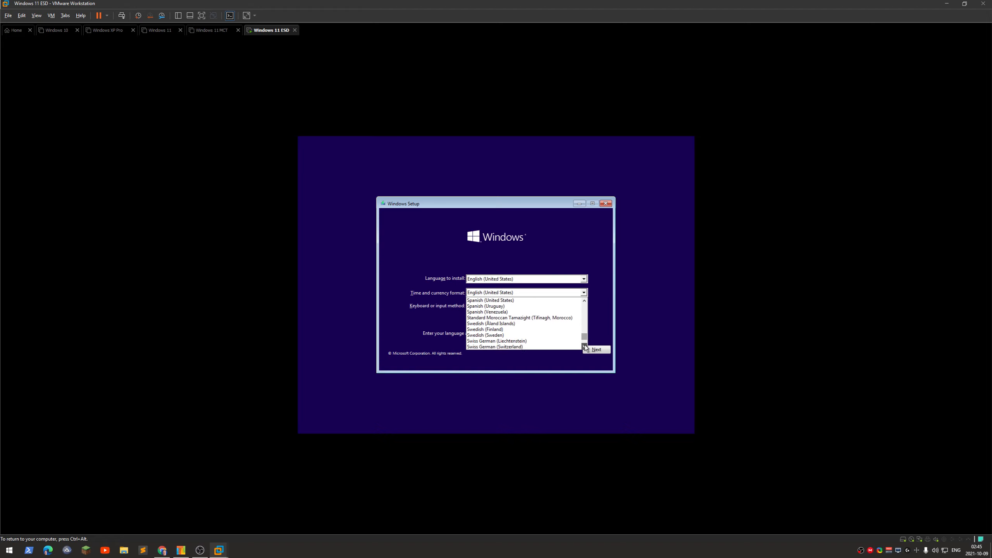
click(552, 333)
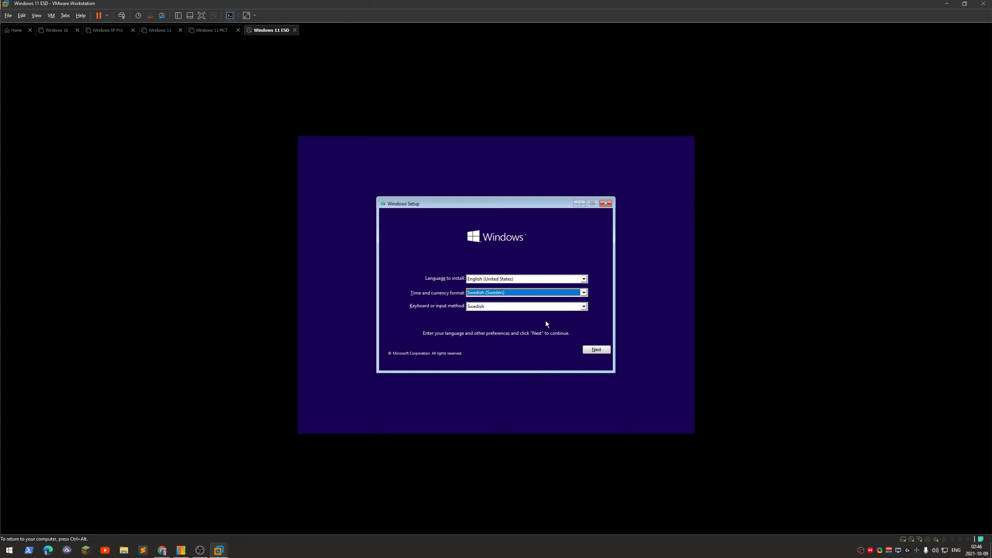
click(595, 350)
click(490, 289)
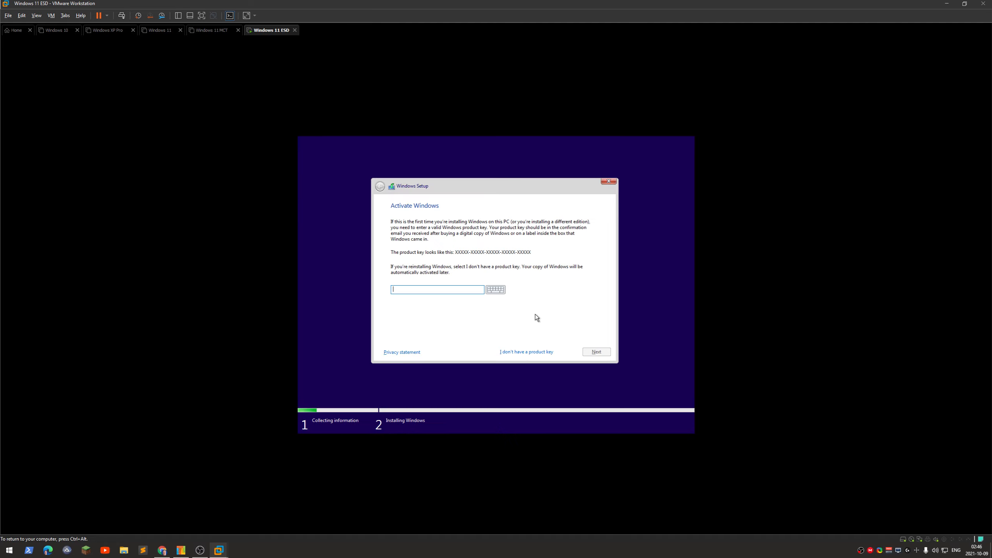
Skip the product key and choose Windows 11 Pro as the operating system to install
click(534, 351)
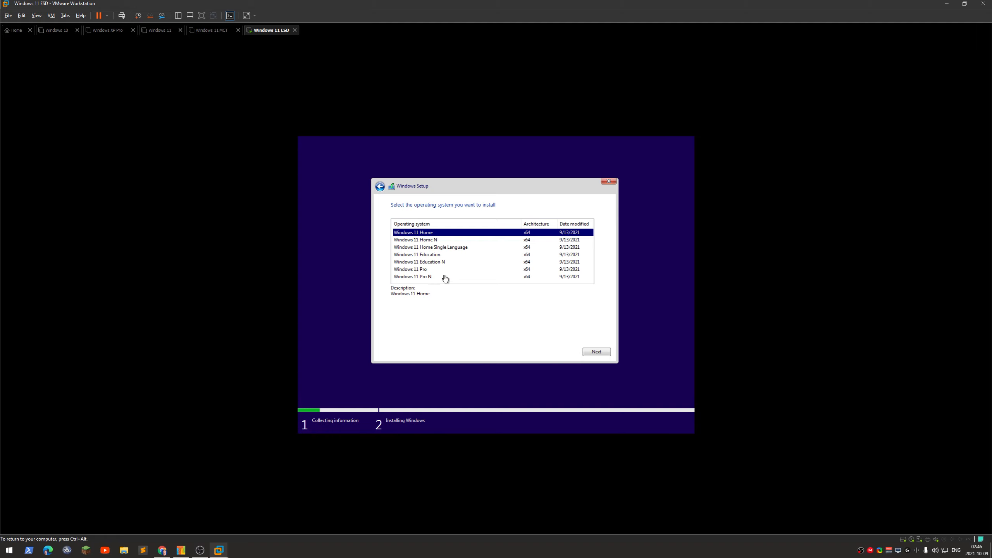
click(425, 270)
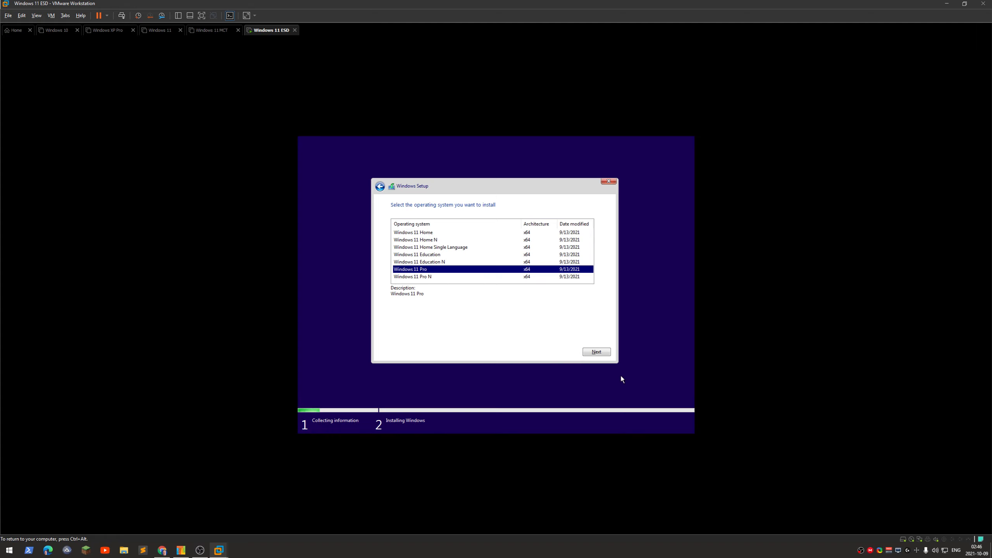
click(601, 353)
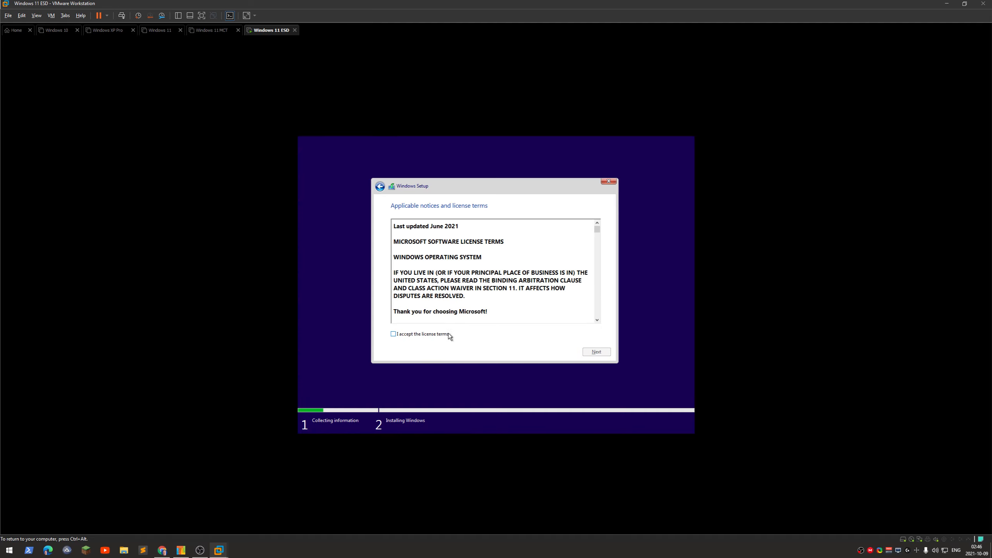
Accept the license terms and start a custom installation on Drive 0 Unallocated Space
click(448, 334)
click(592, 351)
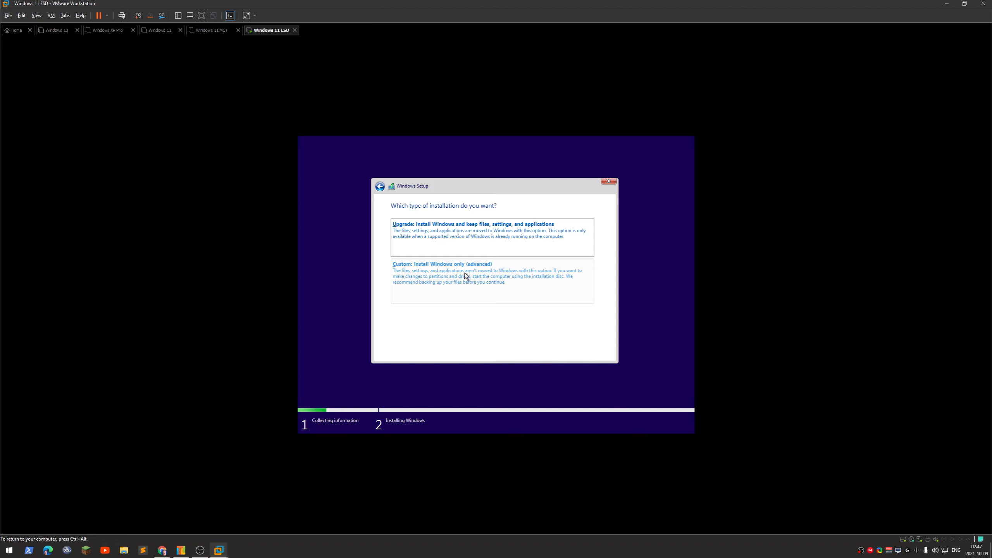
click(465, 273)
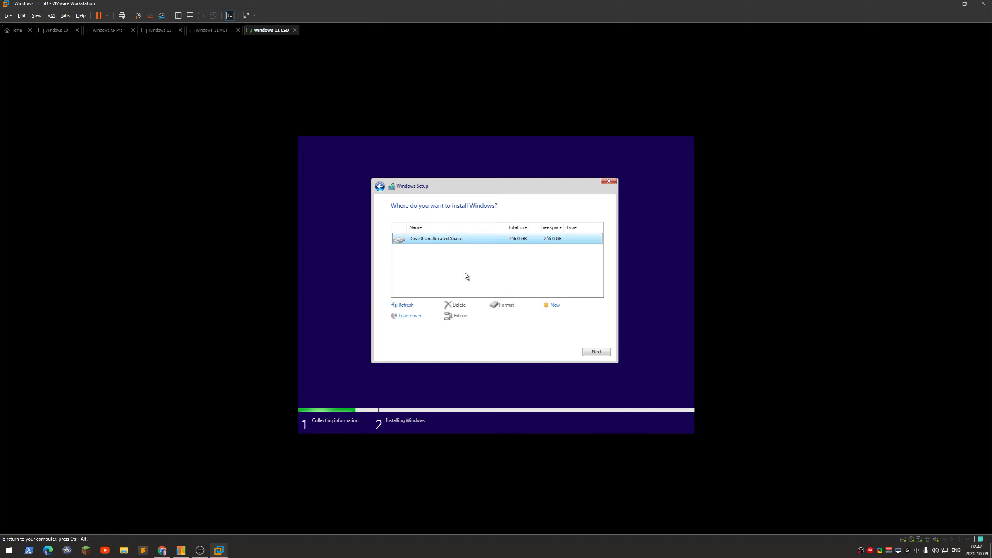
click(601, 354)
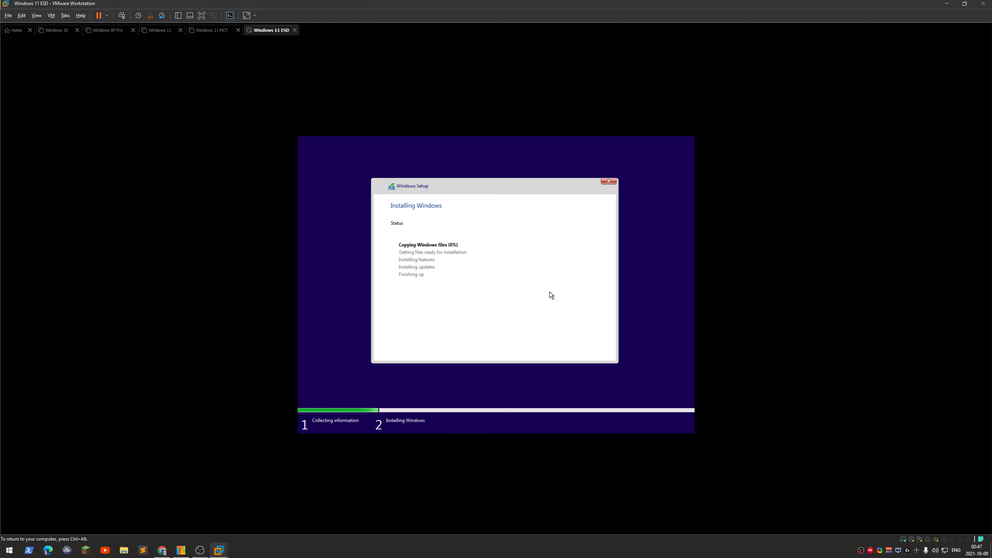
key(ctrl+alt)
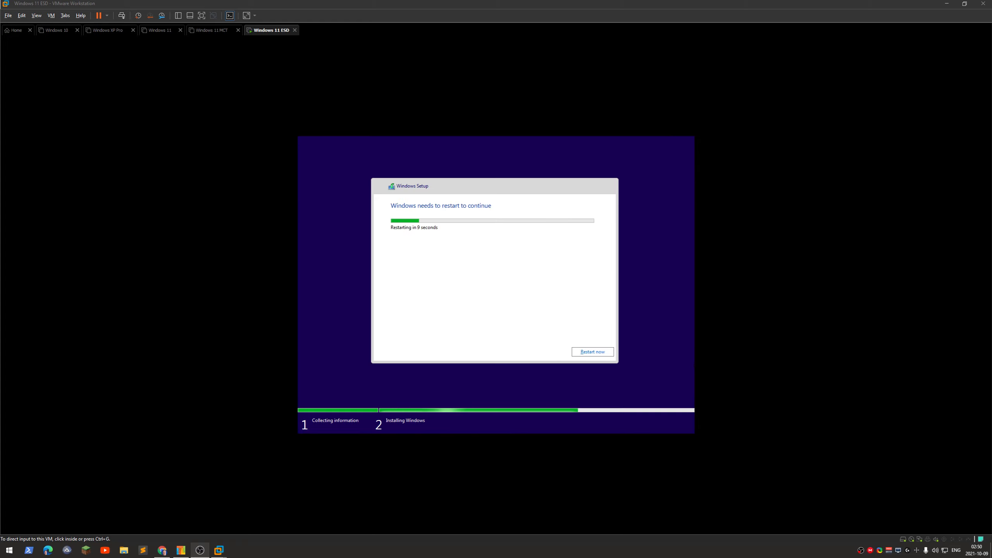
Restart the virtual machine immediately so that Windows Setup continues
click(591, 353)
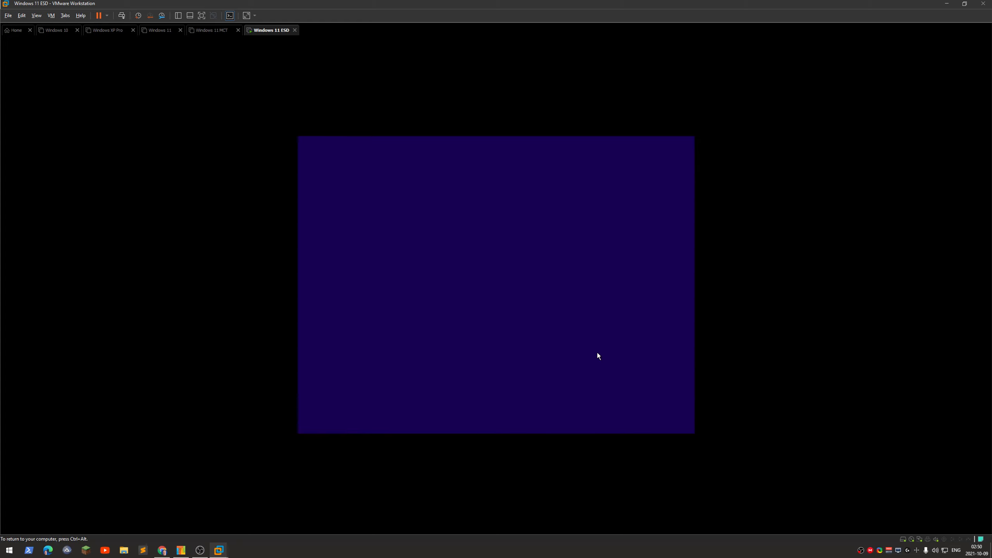
key(ctrl+alt)
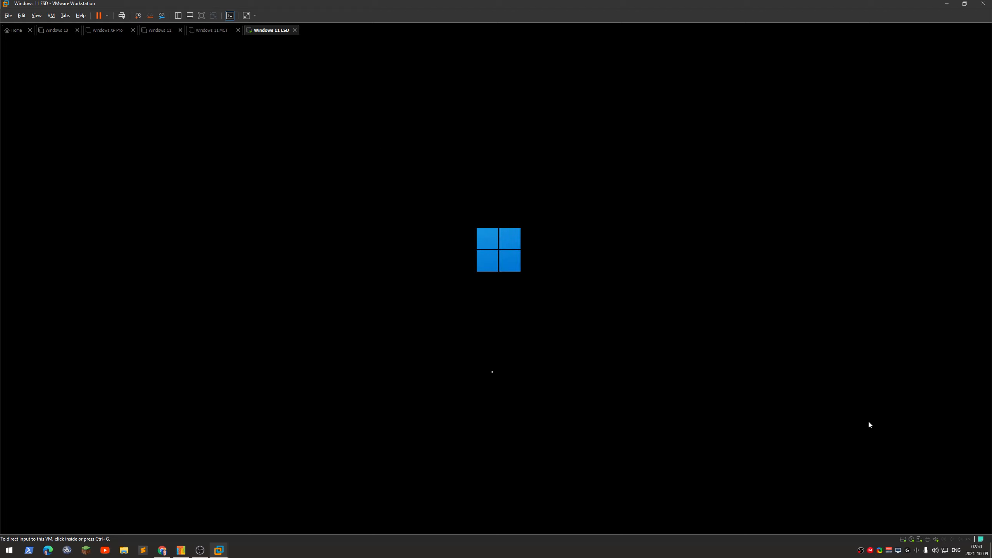
click(516, 272)
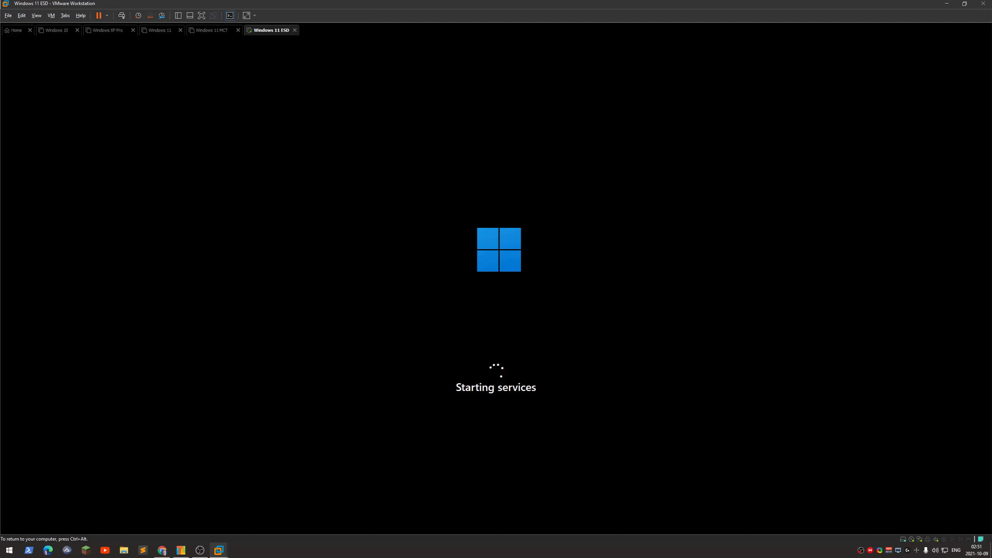
key(ctrl+alt)
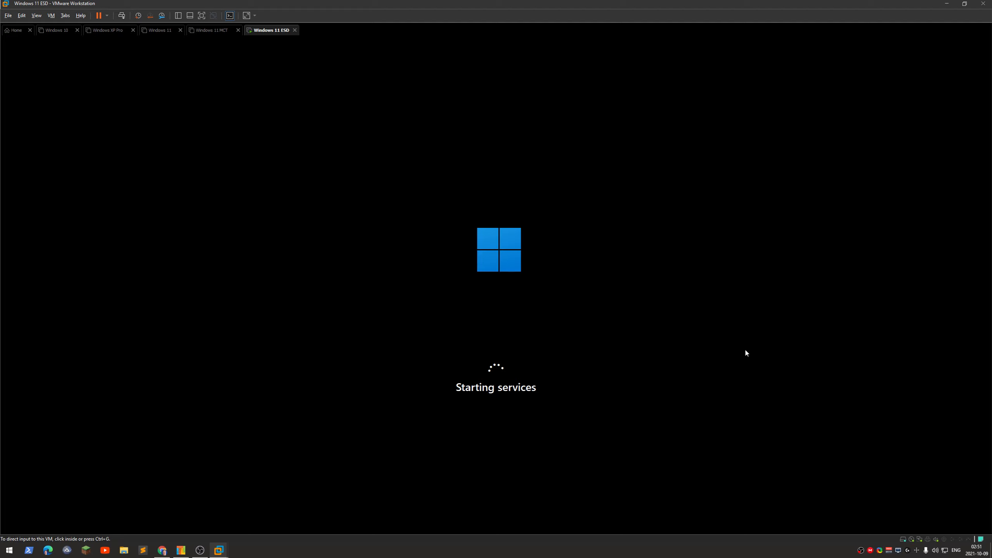